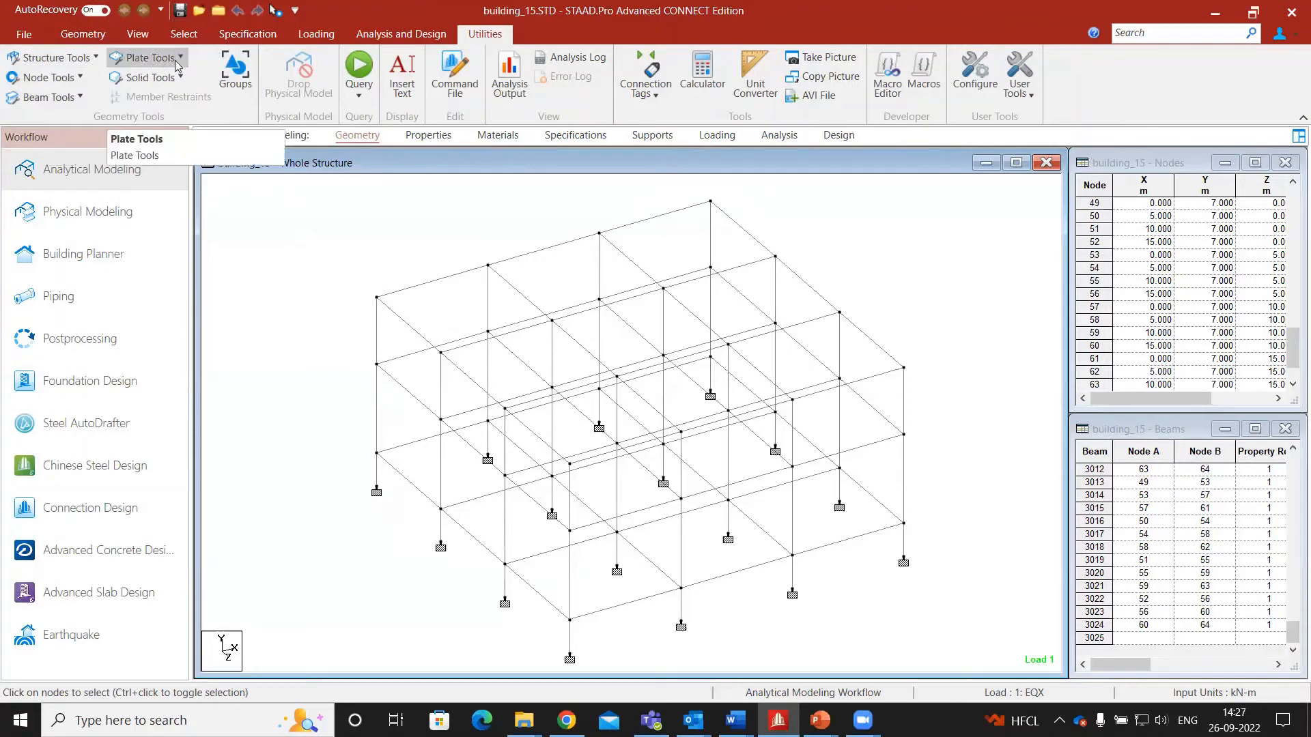
Check the model for multiple structures and highlight Structure 1 in the list, closing the list when done.
click(232, 86)
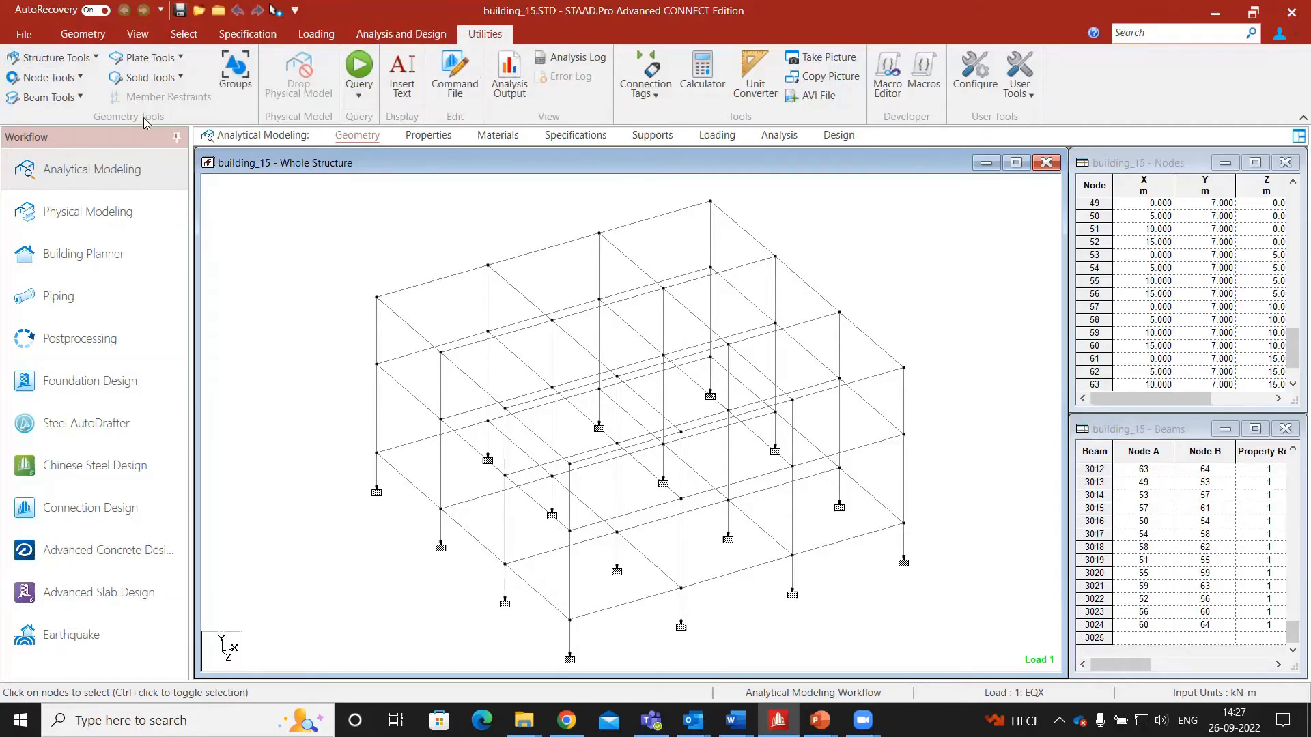
click(68, 60)
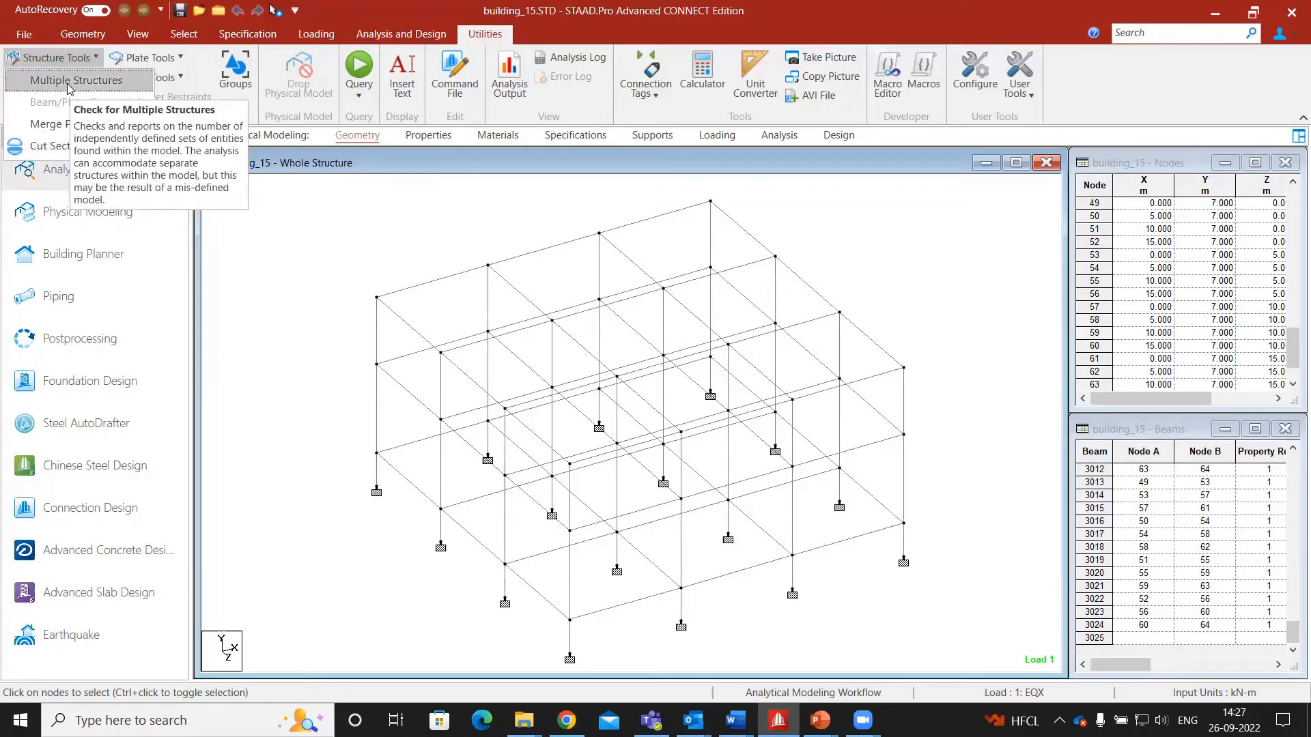
click(66, 82)
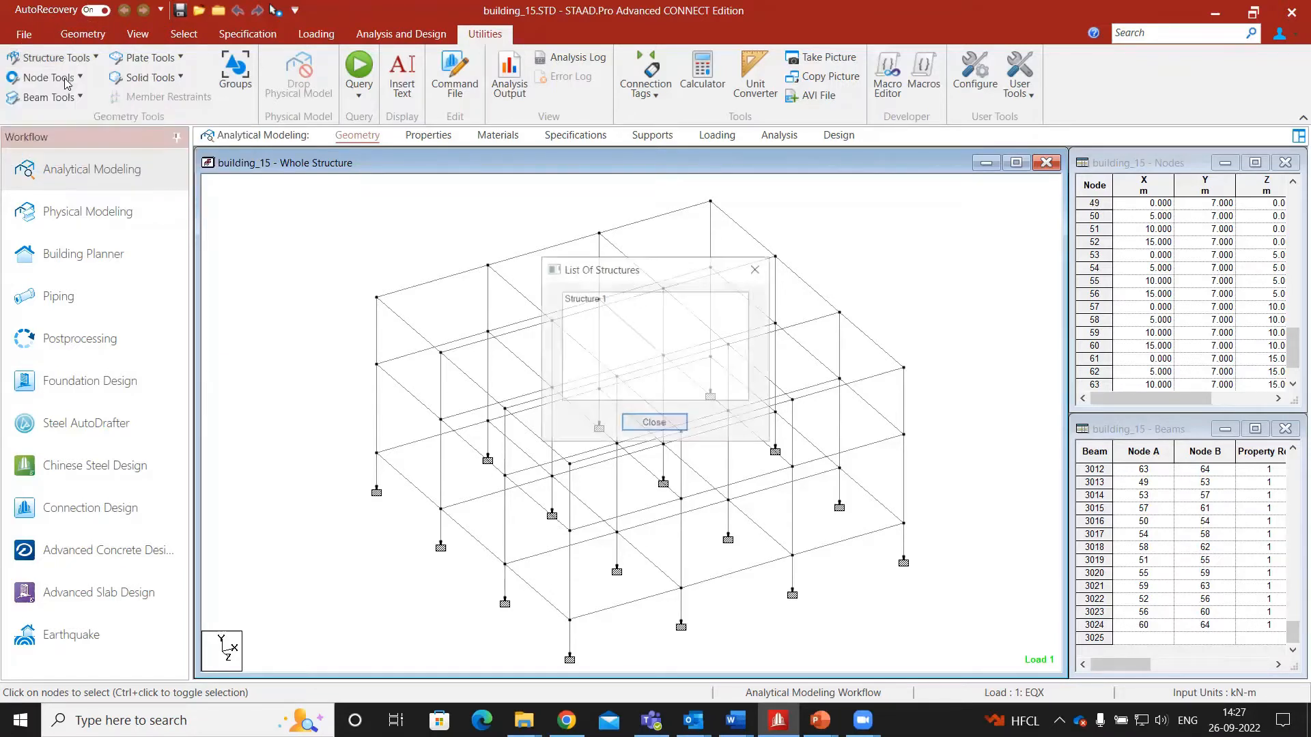
click(584, 305)
drag(631, 277, 894, 254)
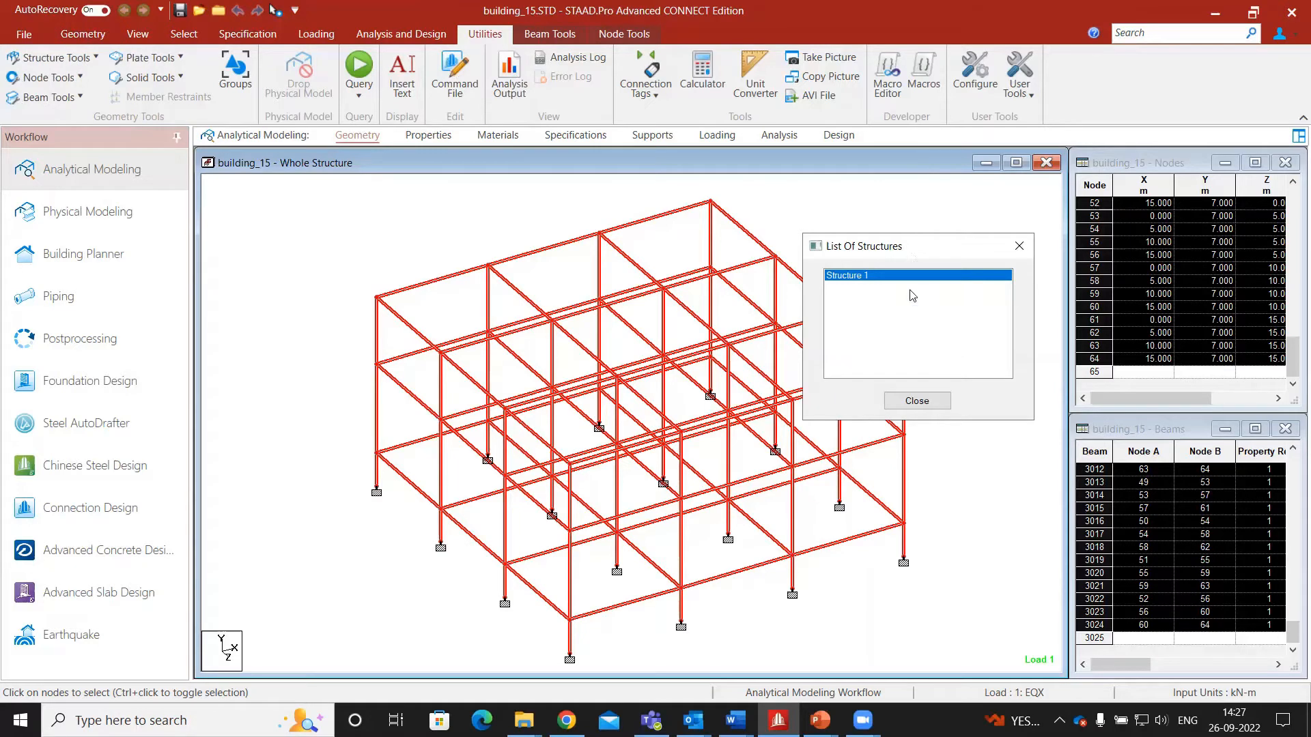
click(911, 407)
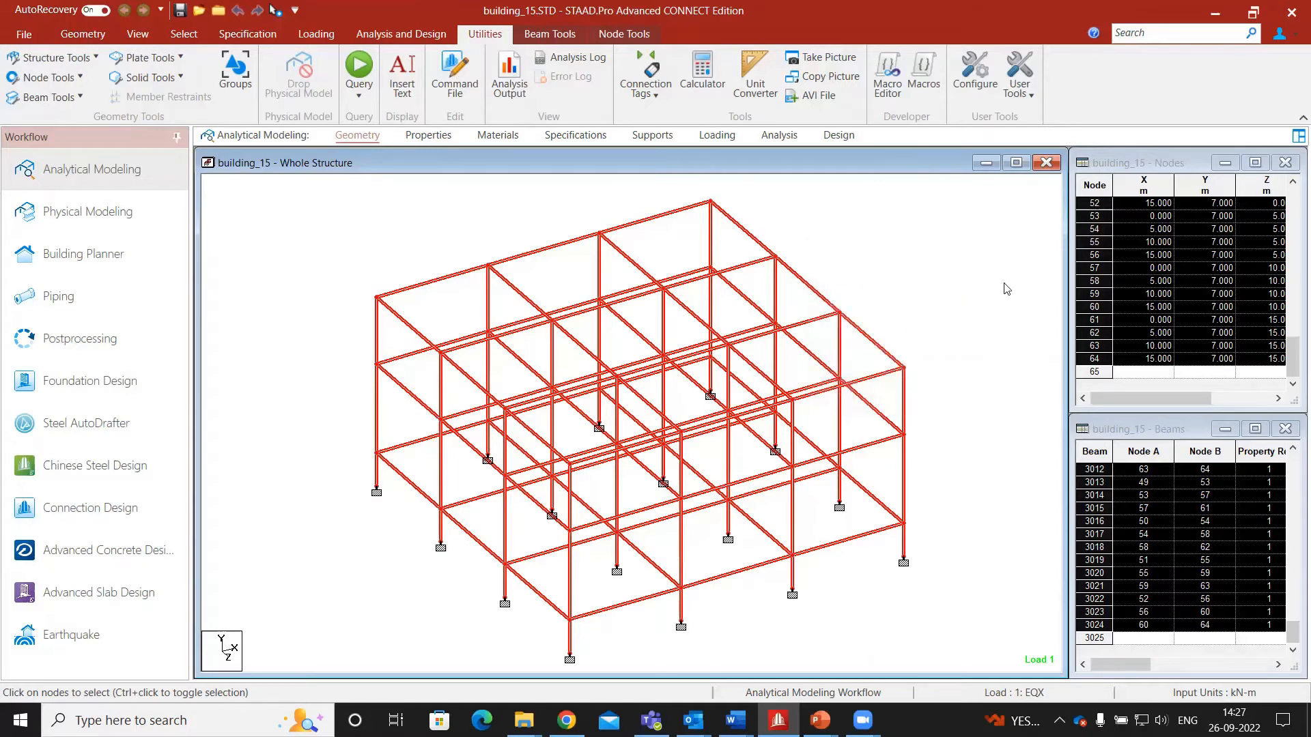
View a cut section through a node in the X-Z plane using Range By Joint, and restore the whole structure display.
click(54, 57)
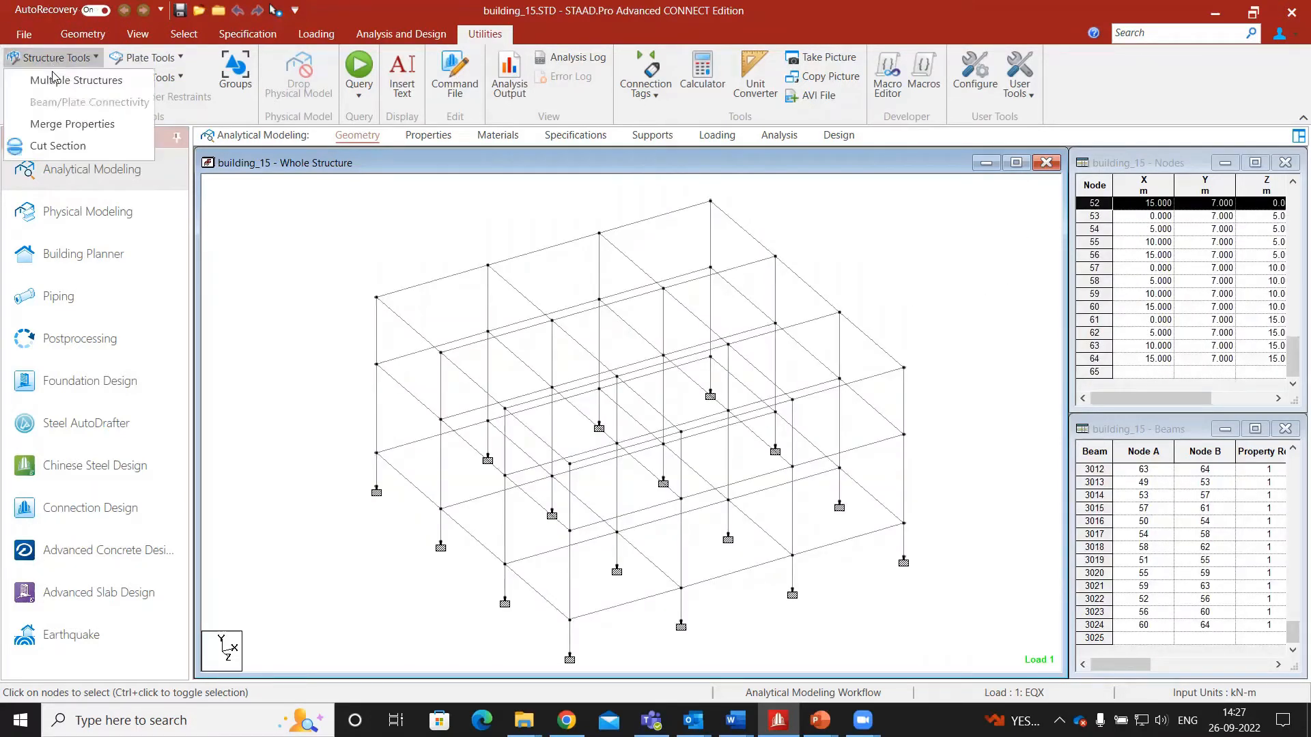
click(68, 146)
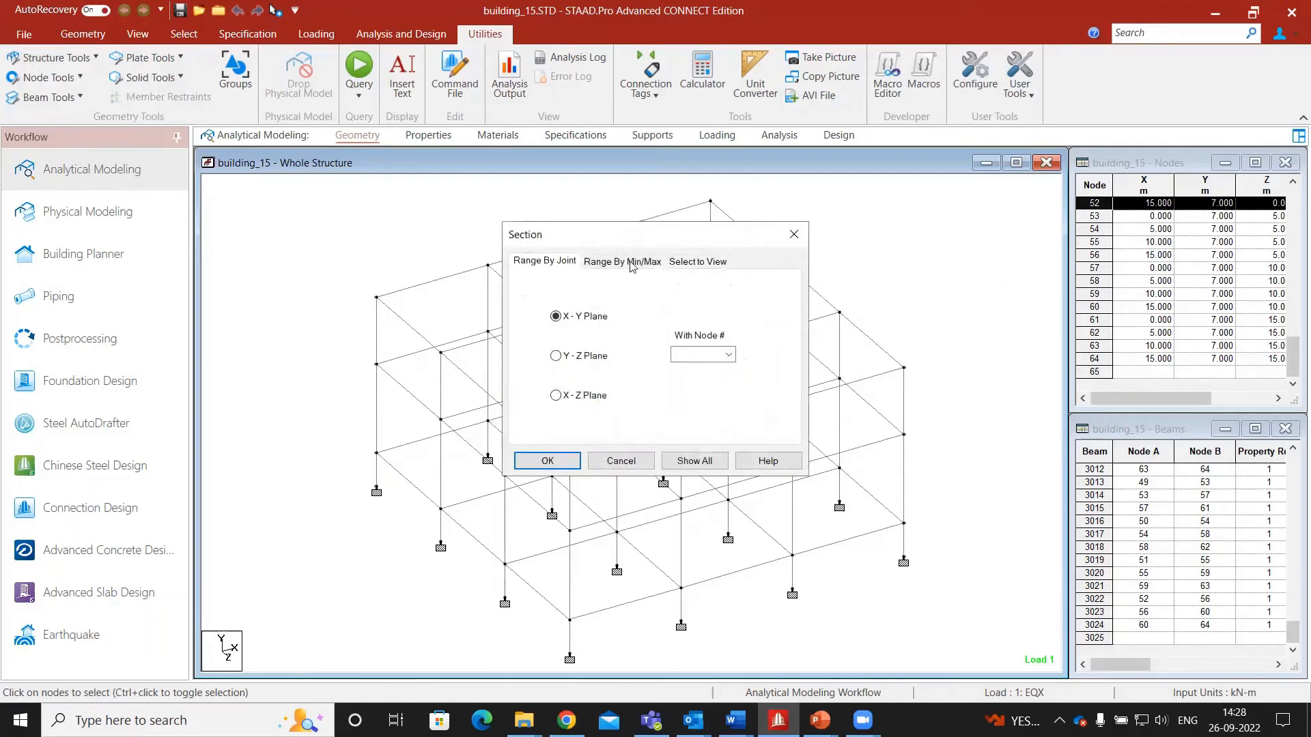
drag(648, 237, 1038, 207)
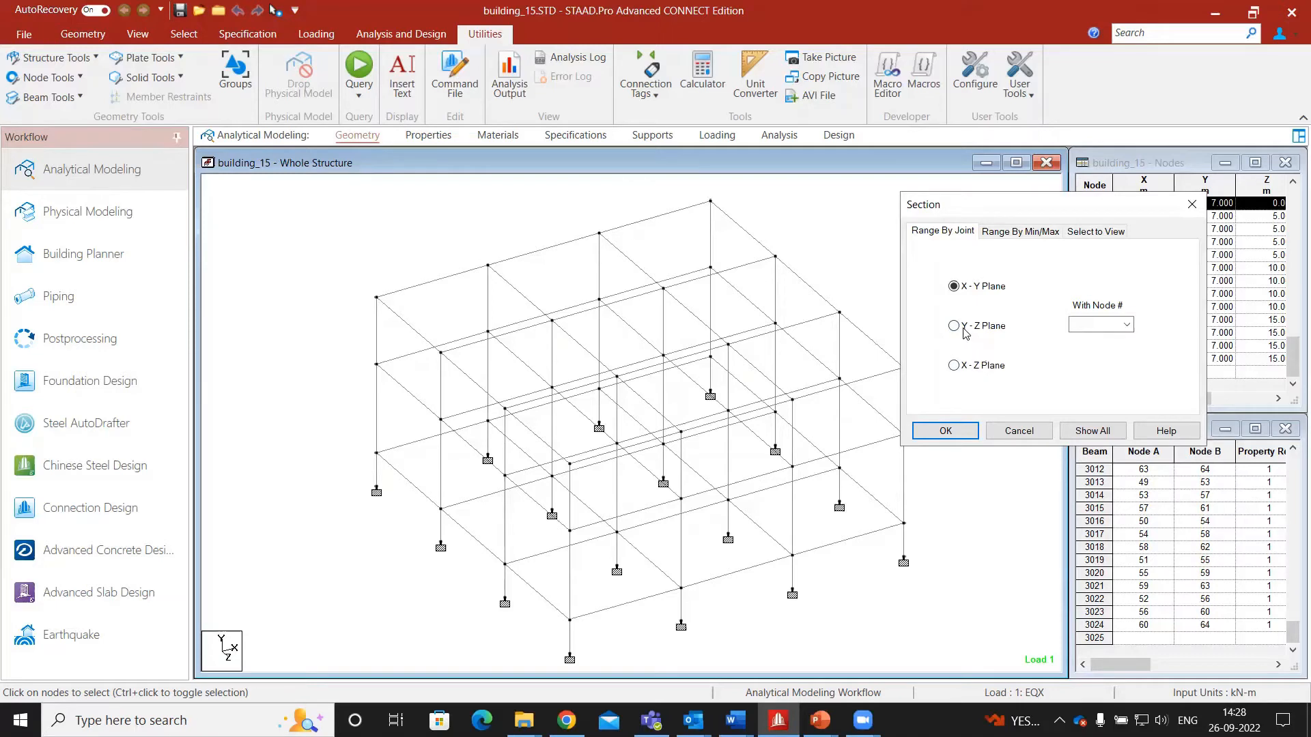
click(954, 367)
click(1126, 326)
click(1099, 350)
click(946, 431)
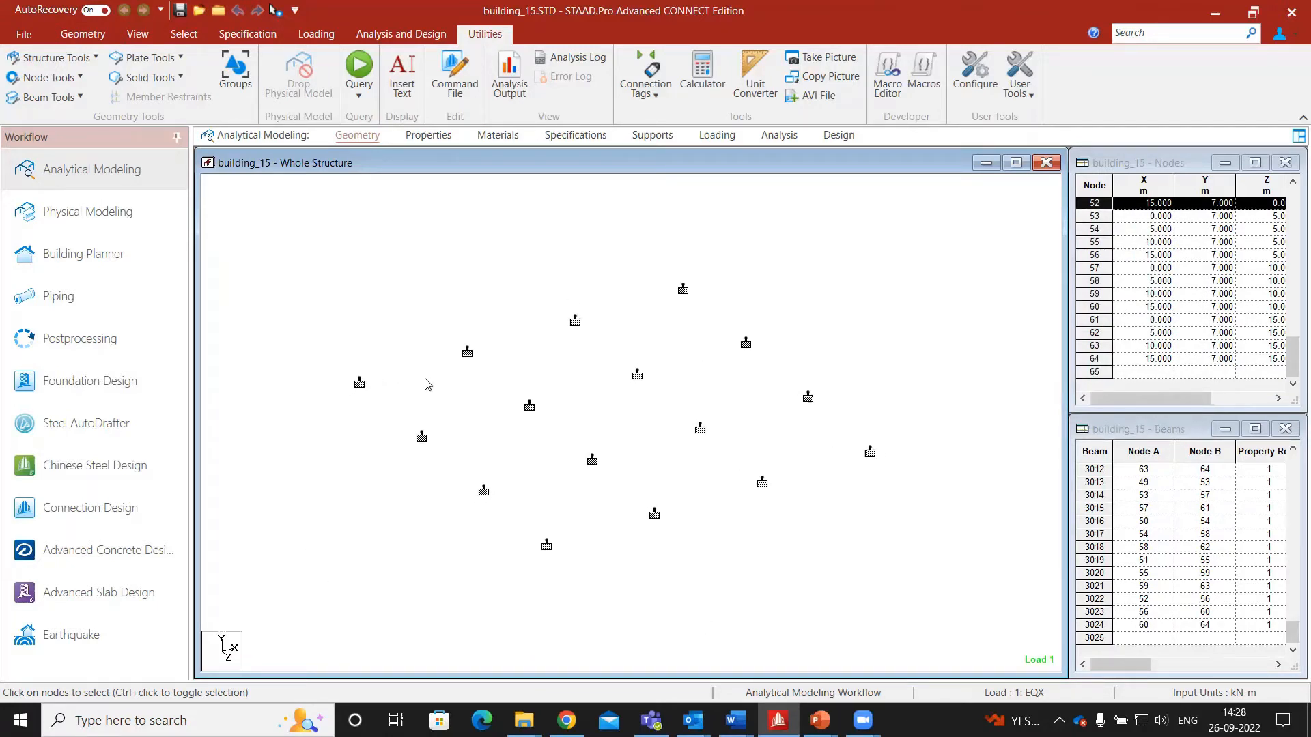
middle_drag(529, 391, 531, 406)
scroll(533, 410, up, 1)
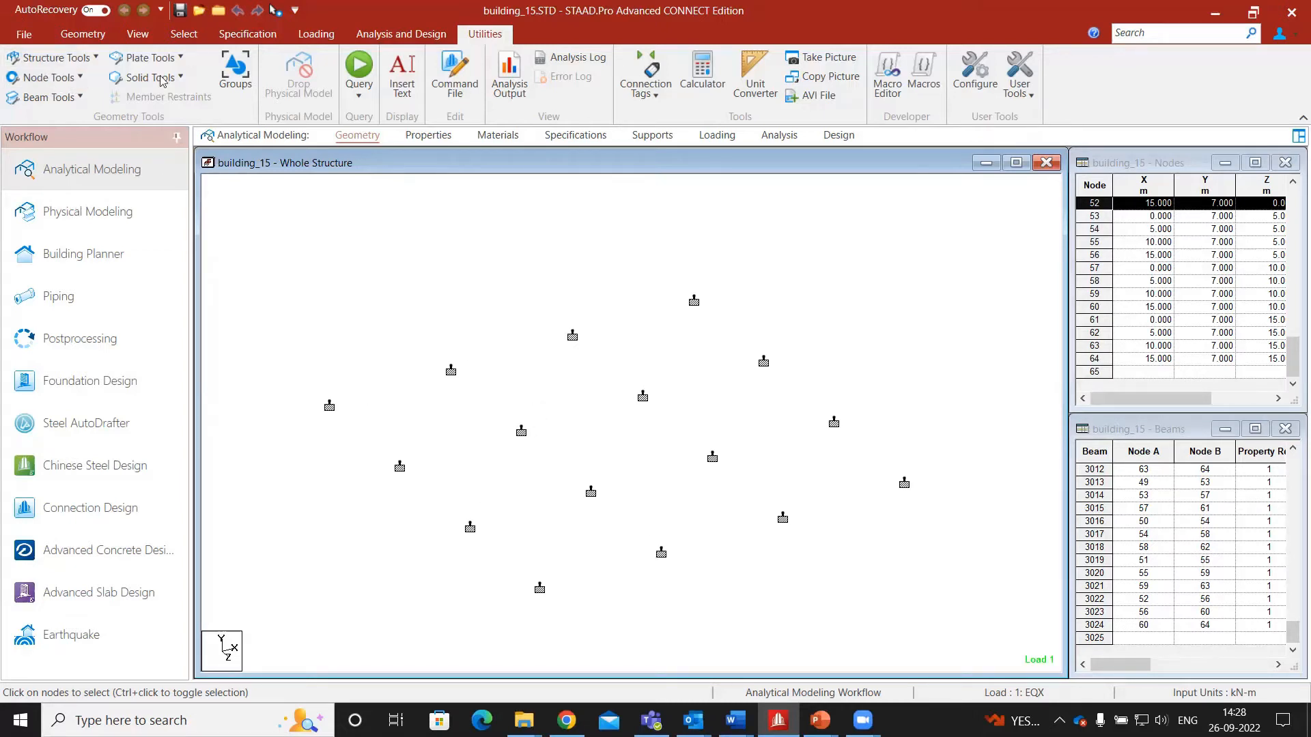
click(137, 34)
click(220, 79)
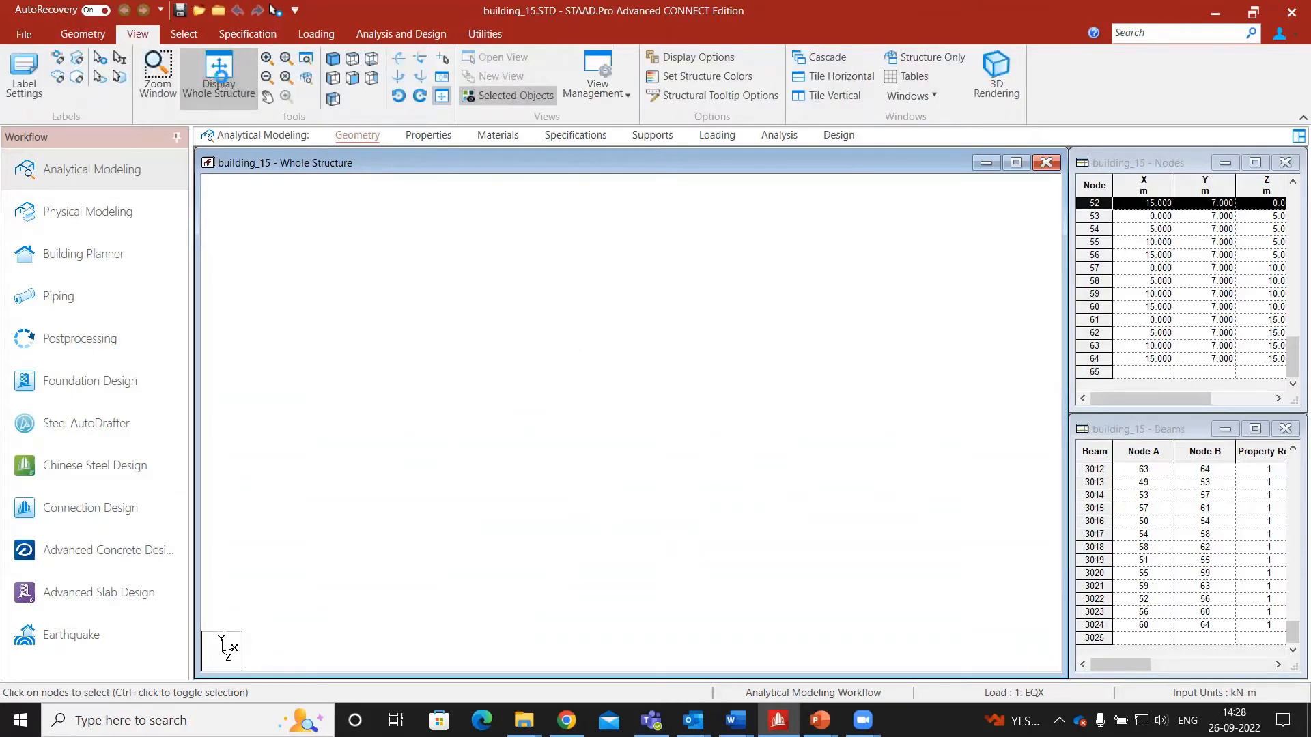
Review the Range By Min/Max and Select to View options for cutting a section, without applying a section.
click(484, 35)
click(54, 58)
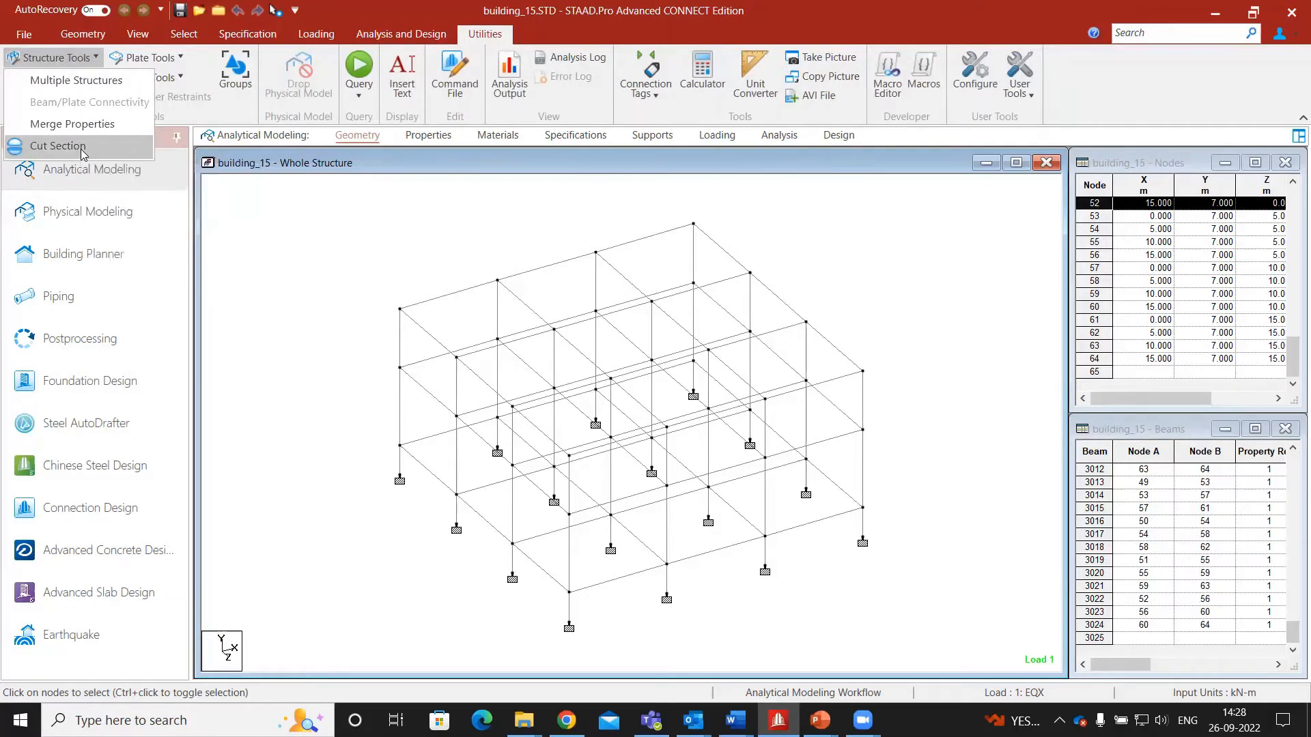
click(57, 145)
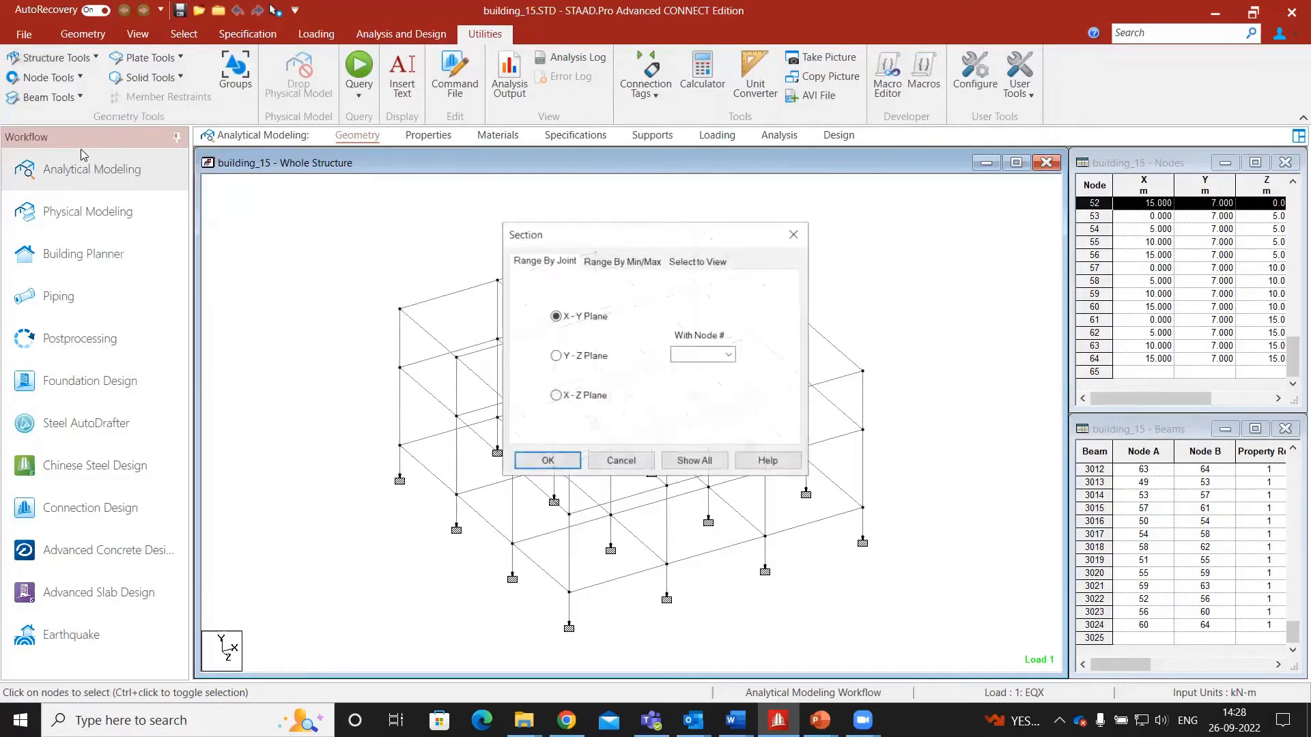
click(558, 265)
key(ctrl)
click(636, 263)
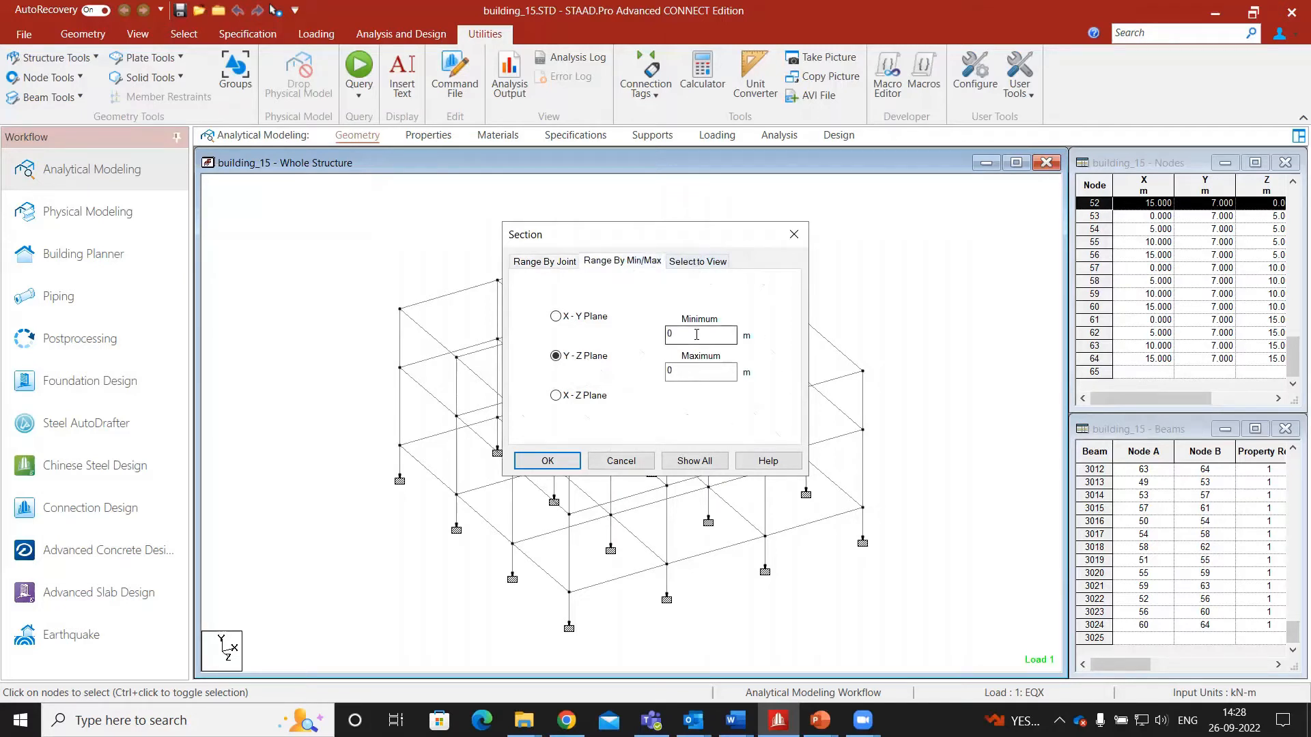
click(697, 261)
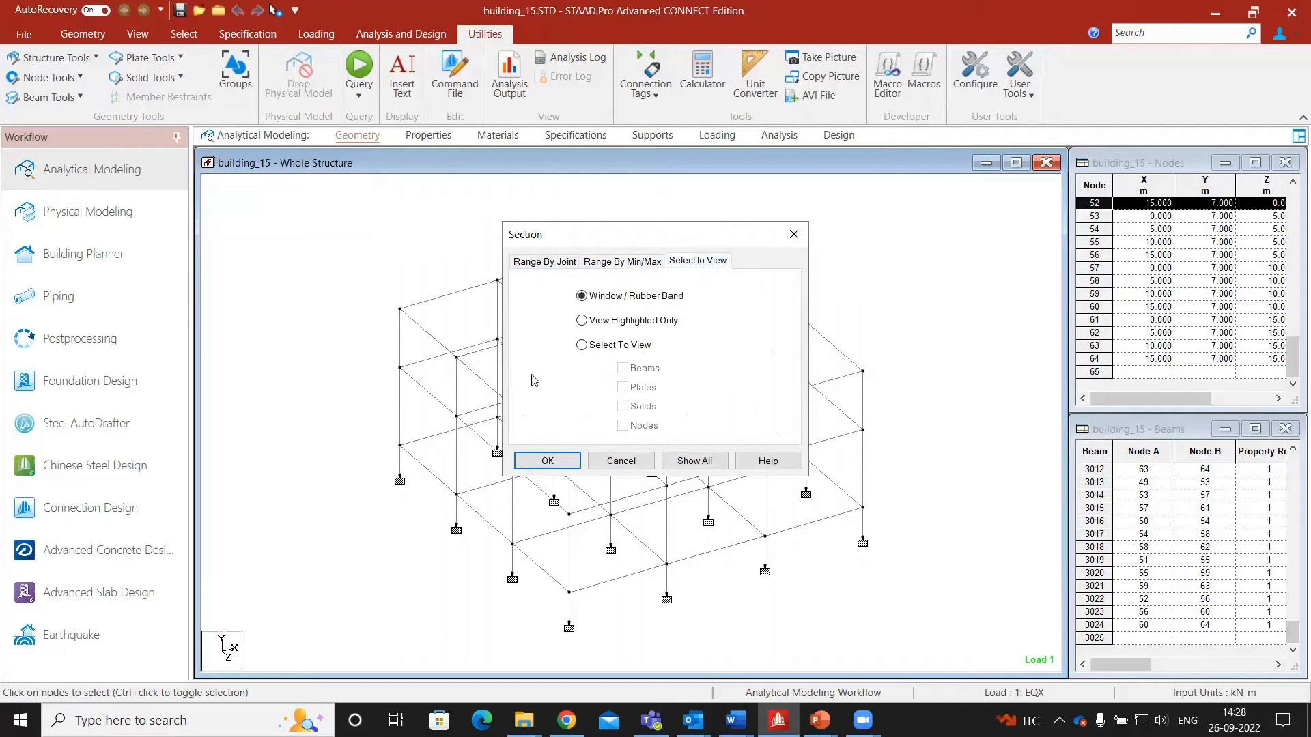
click(642, 466)
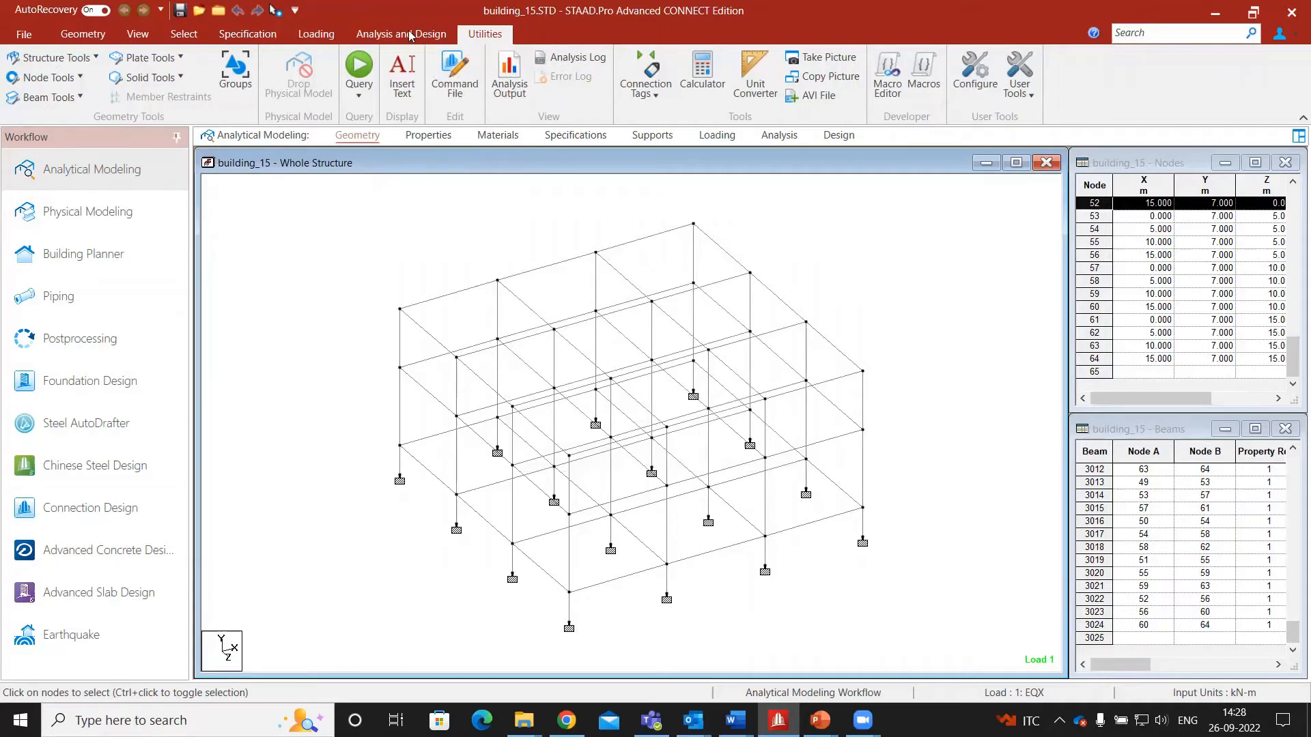
click(49, 58)
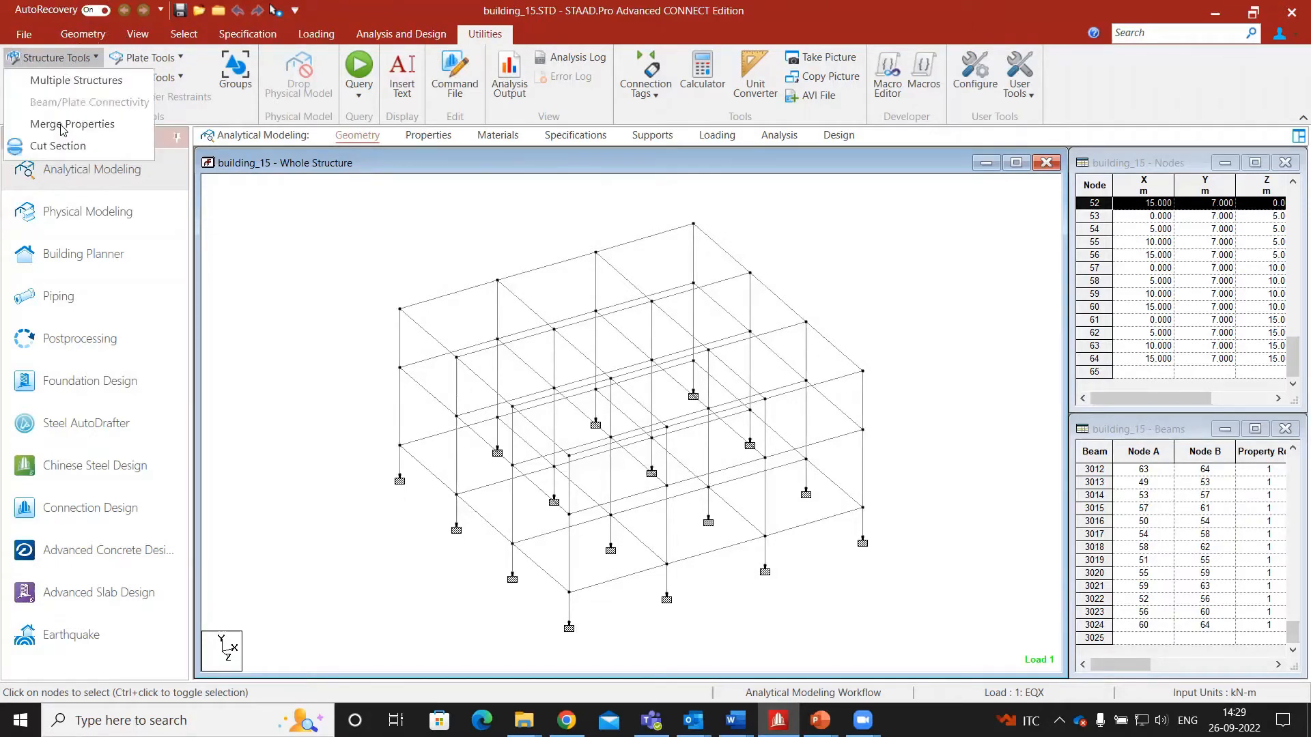
click(217, 219)
click(49, 77)
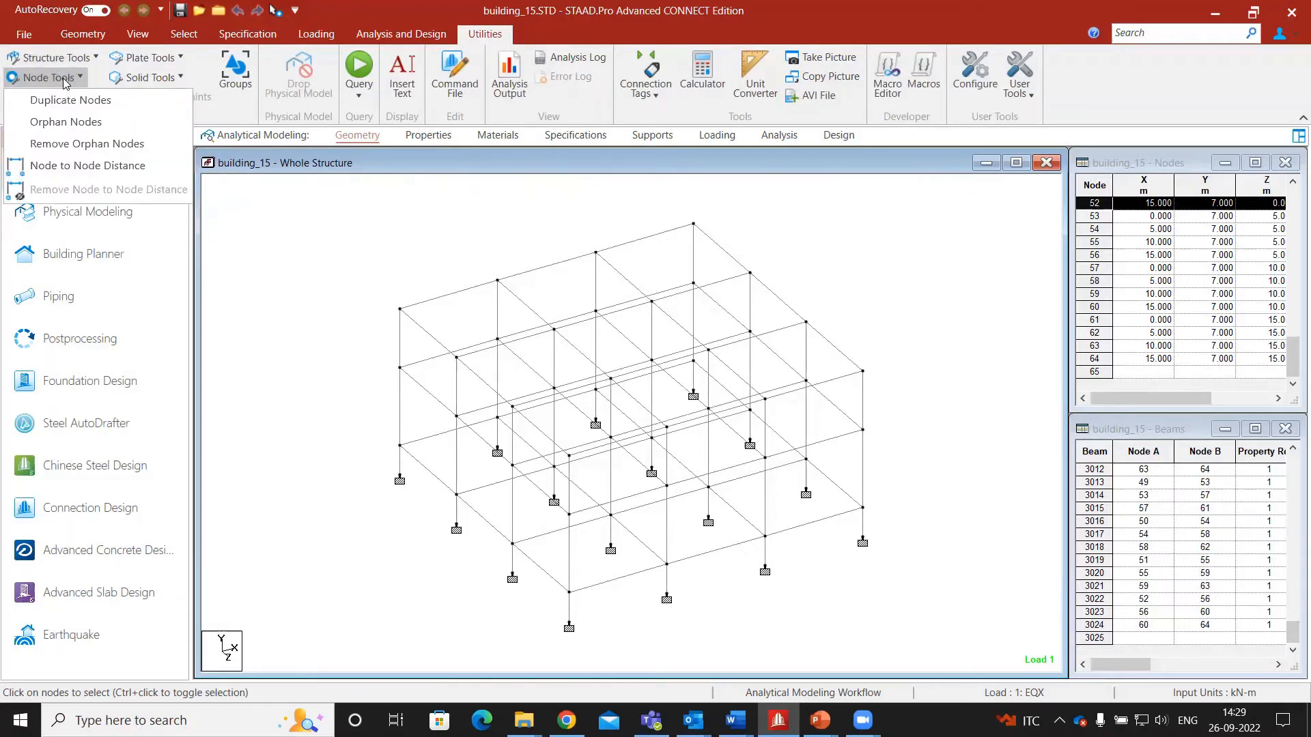
click(319, 199)
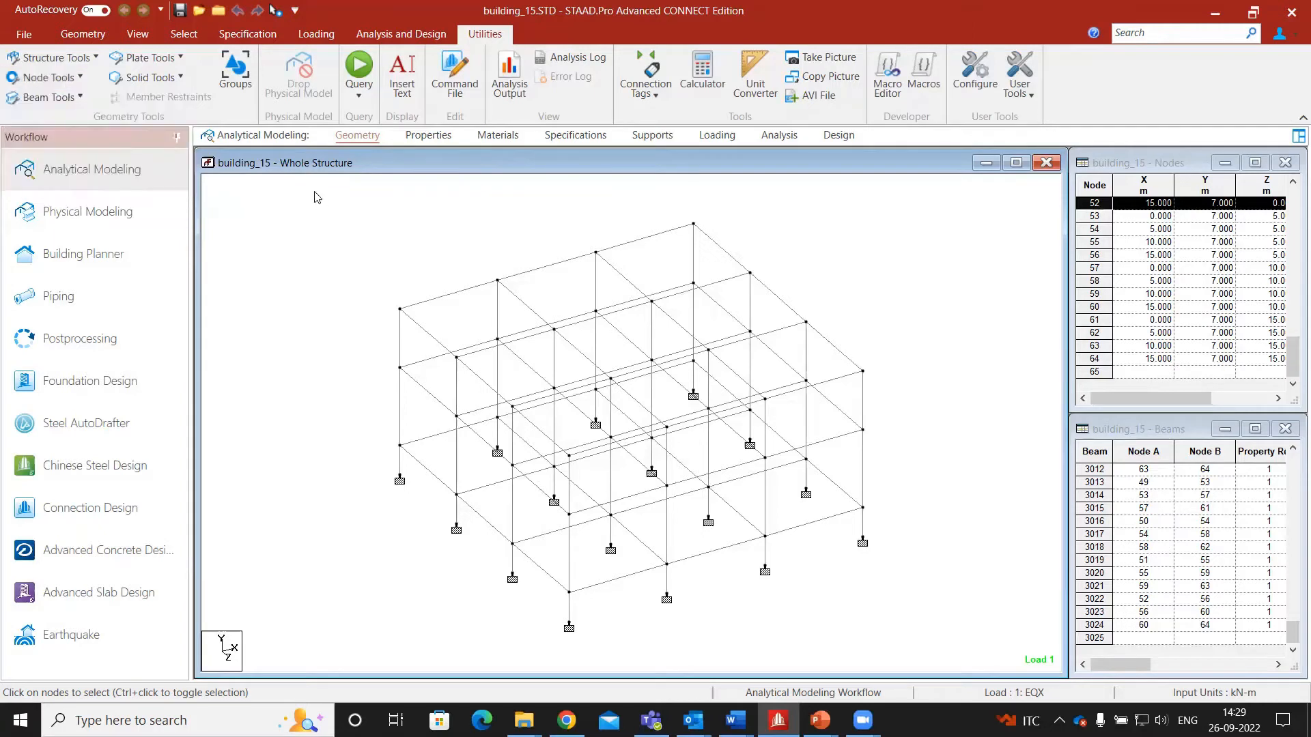
Check the model for duplicate nodes using a tolerance of 0.001 m.
click(49, 78)
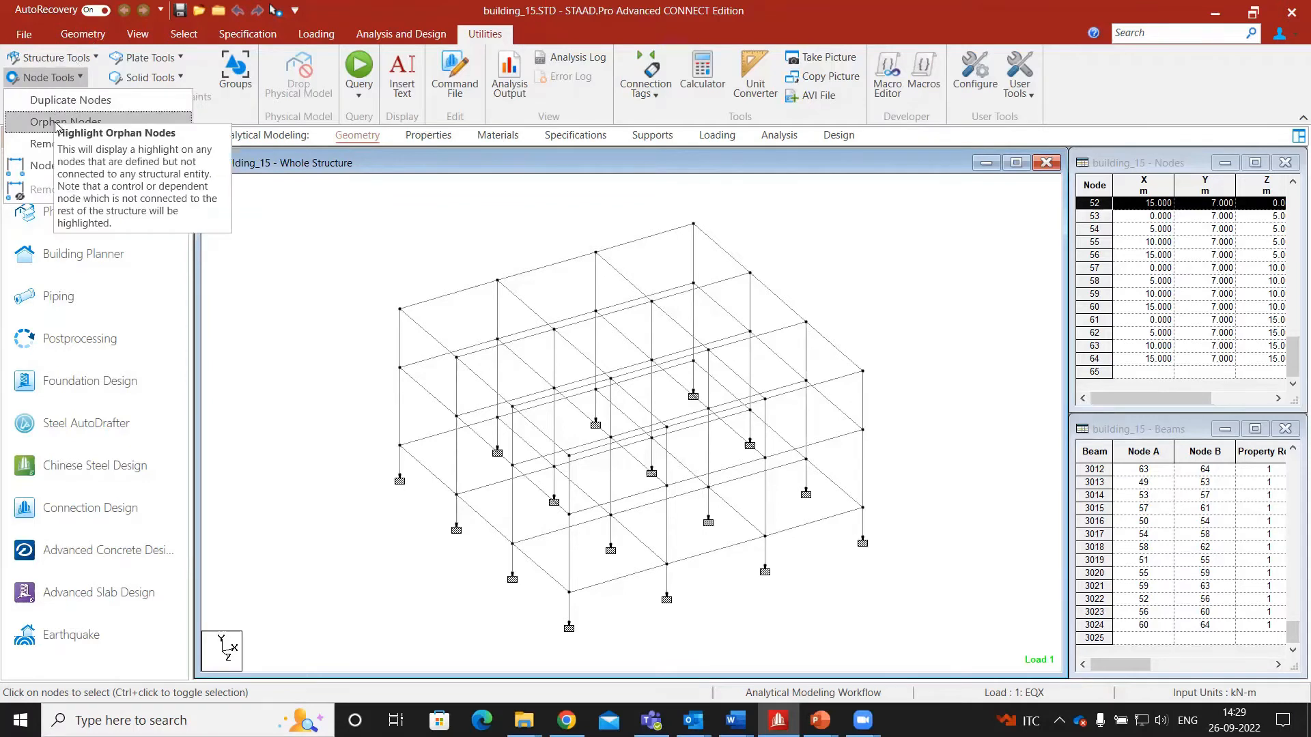
click(52, 167)
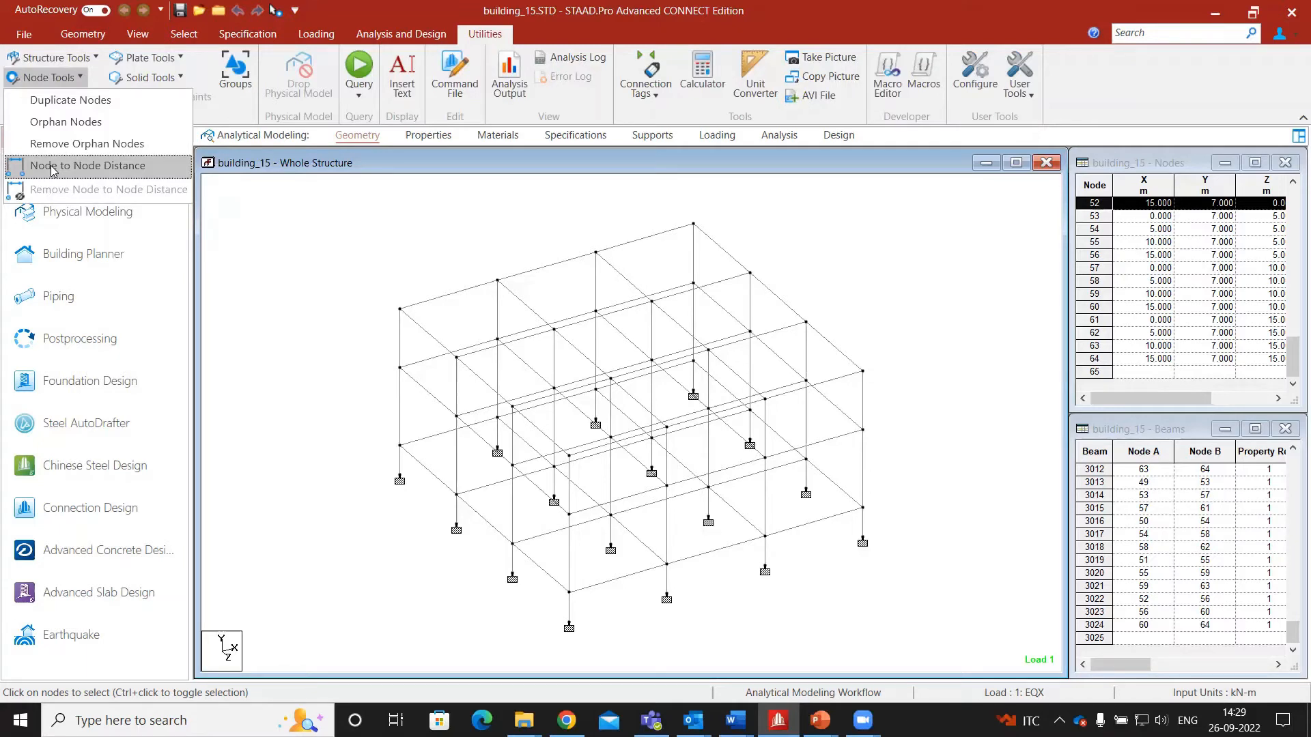
click(53, 167)
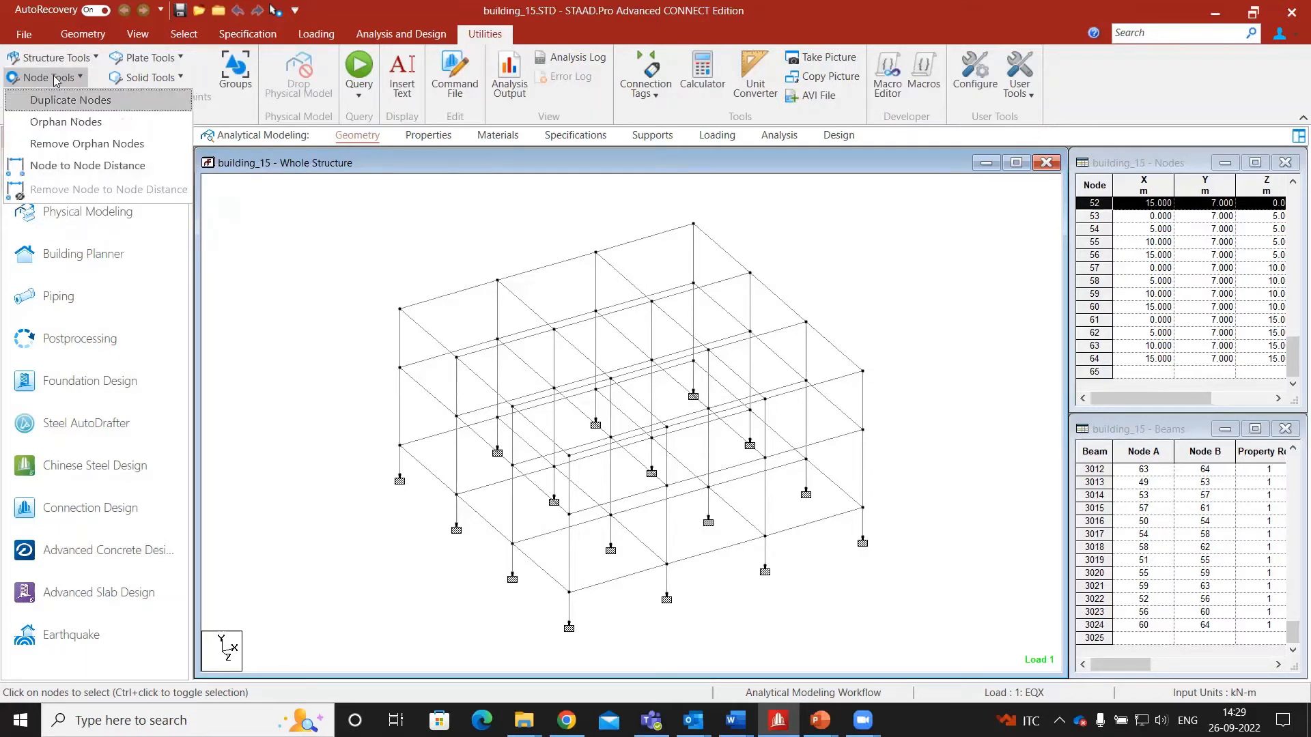
click(54, 100)
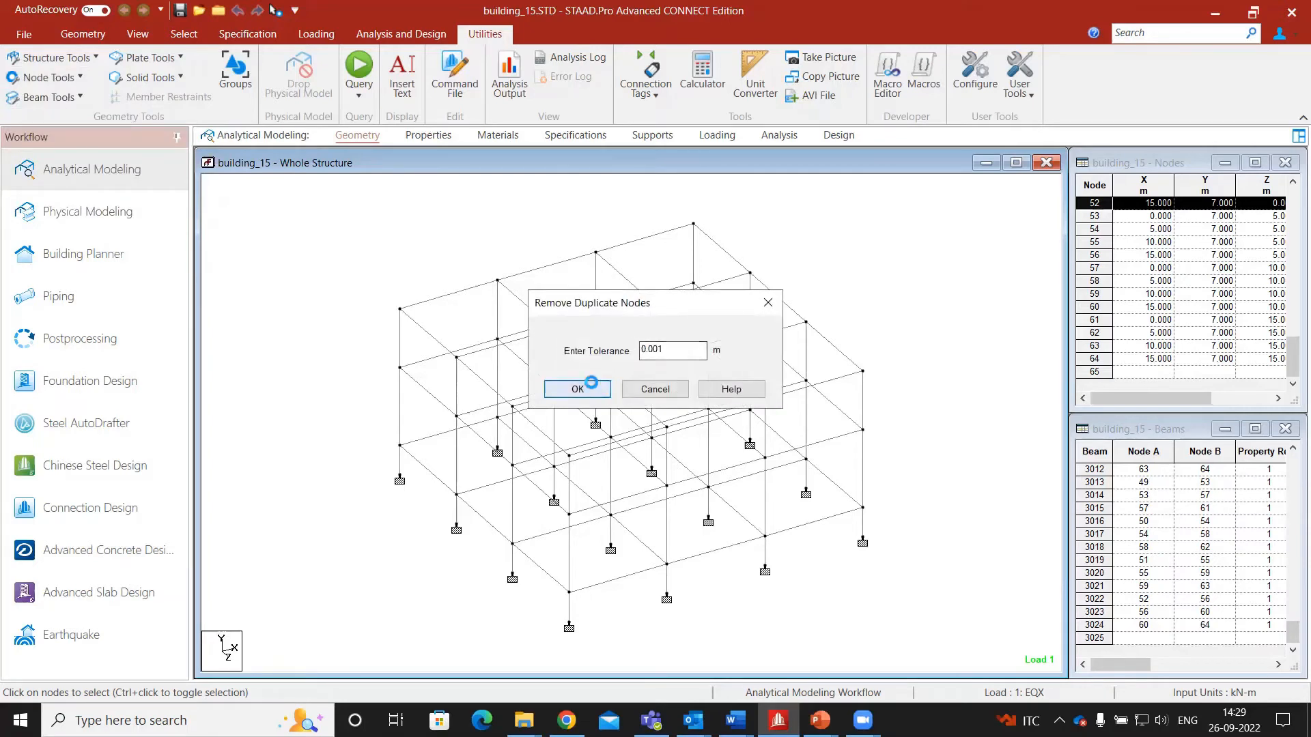
click(595, 386)
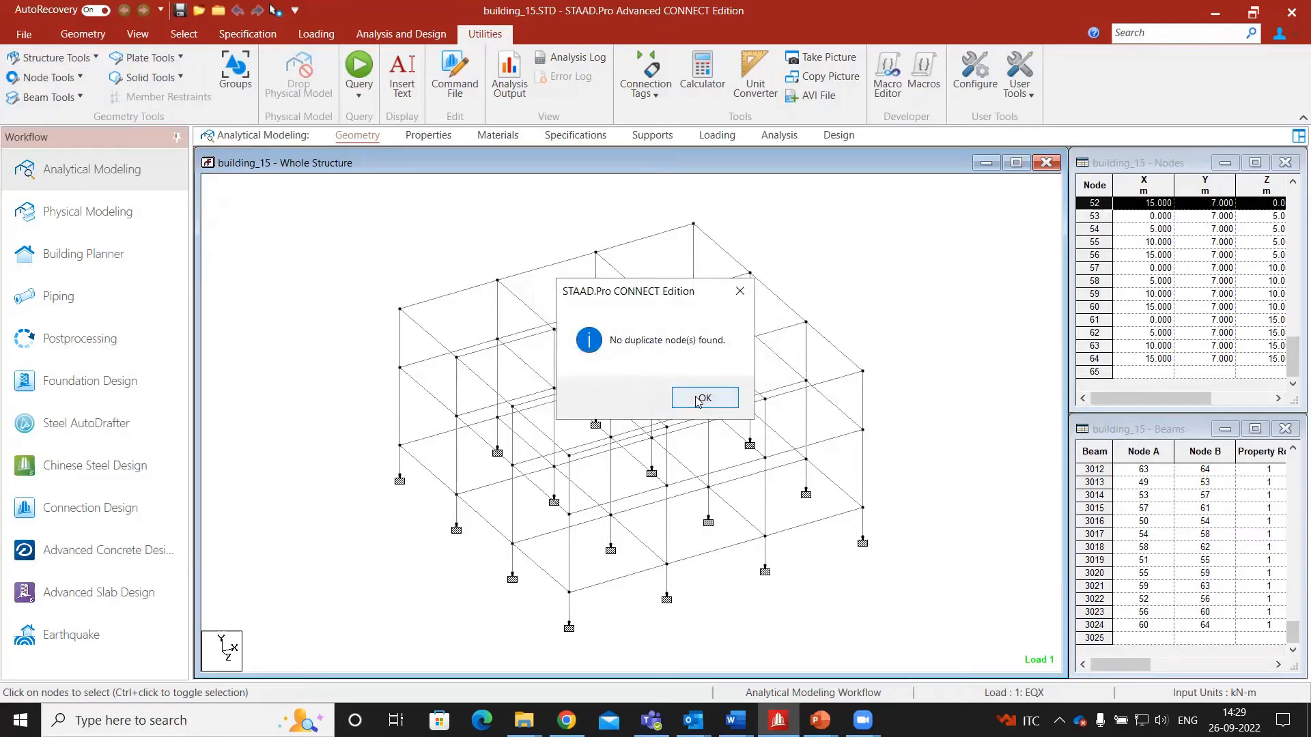
click(703, 398)
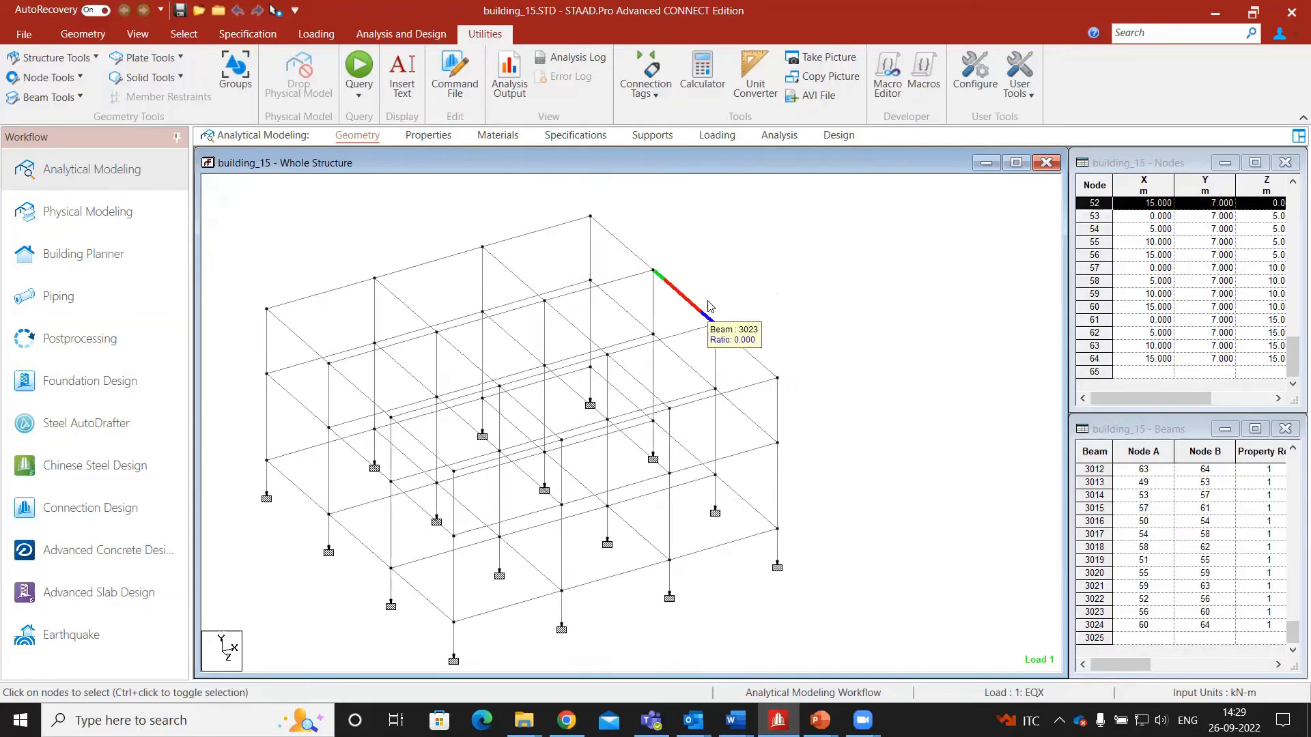
Check the model for orphan nodes and dismiss the result message.
click(82, 76)
click(68, 124)
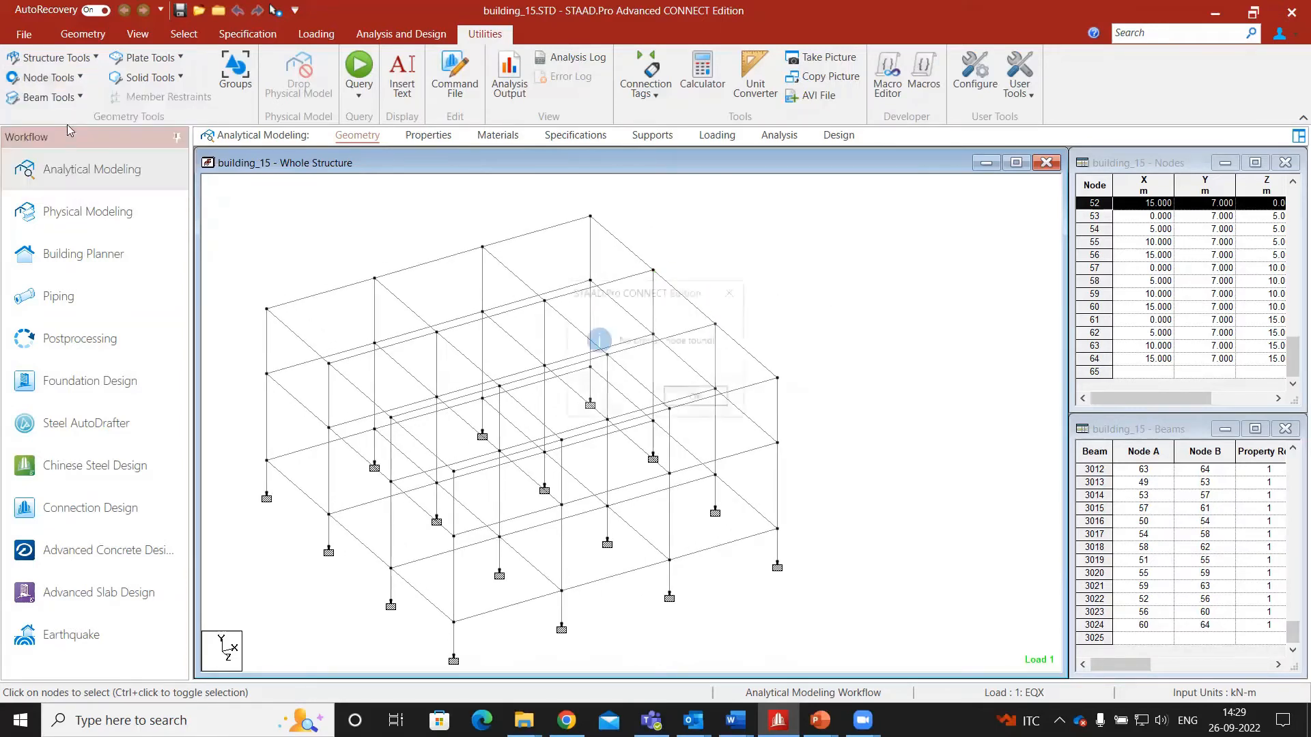
click(696, 397)
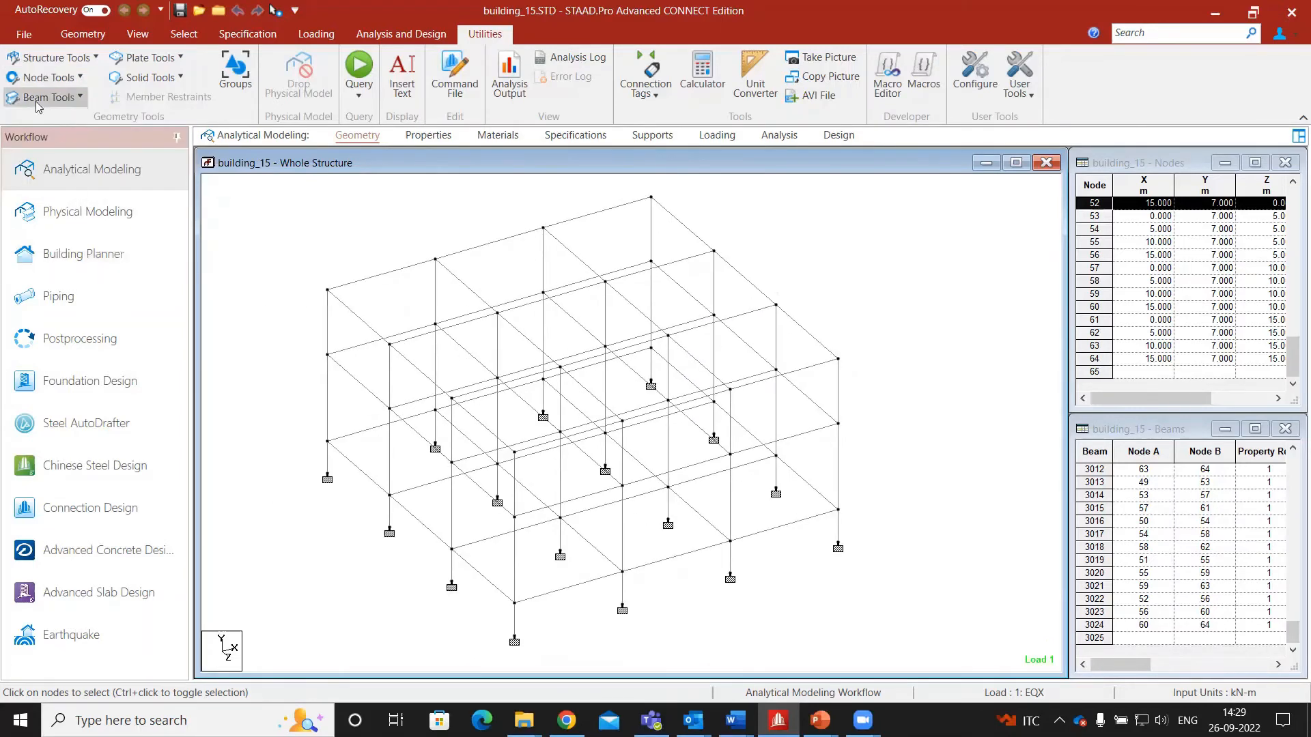
Measure the node-to-node distances across the first two adjacent bays along the rear roof edge of the frame.
click(49, 77)
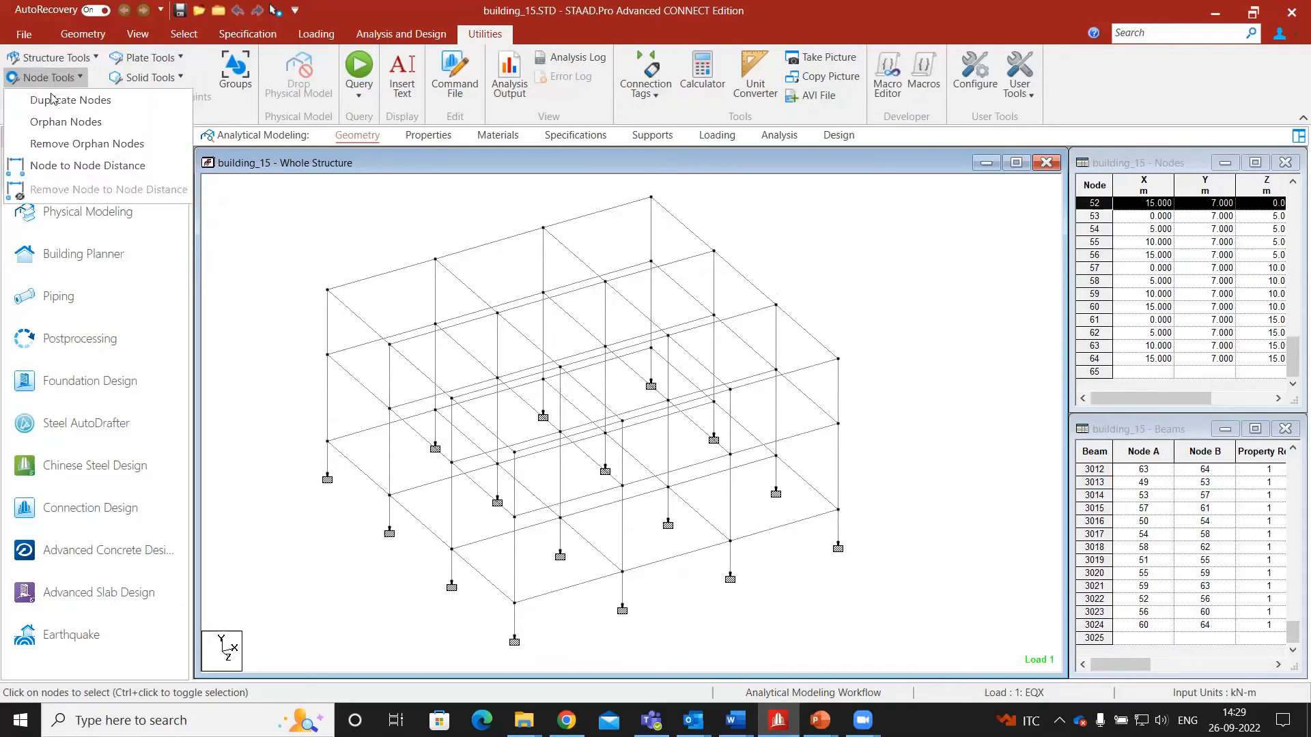
click(66, 166)
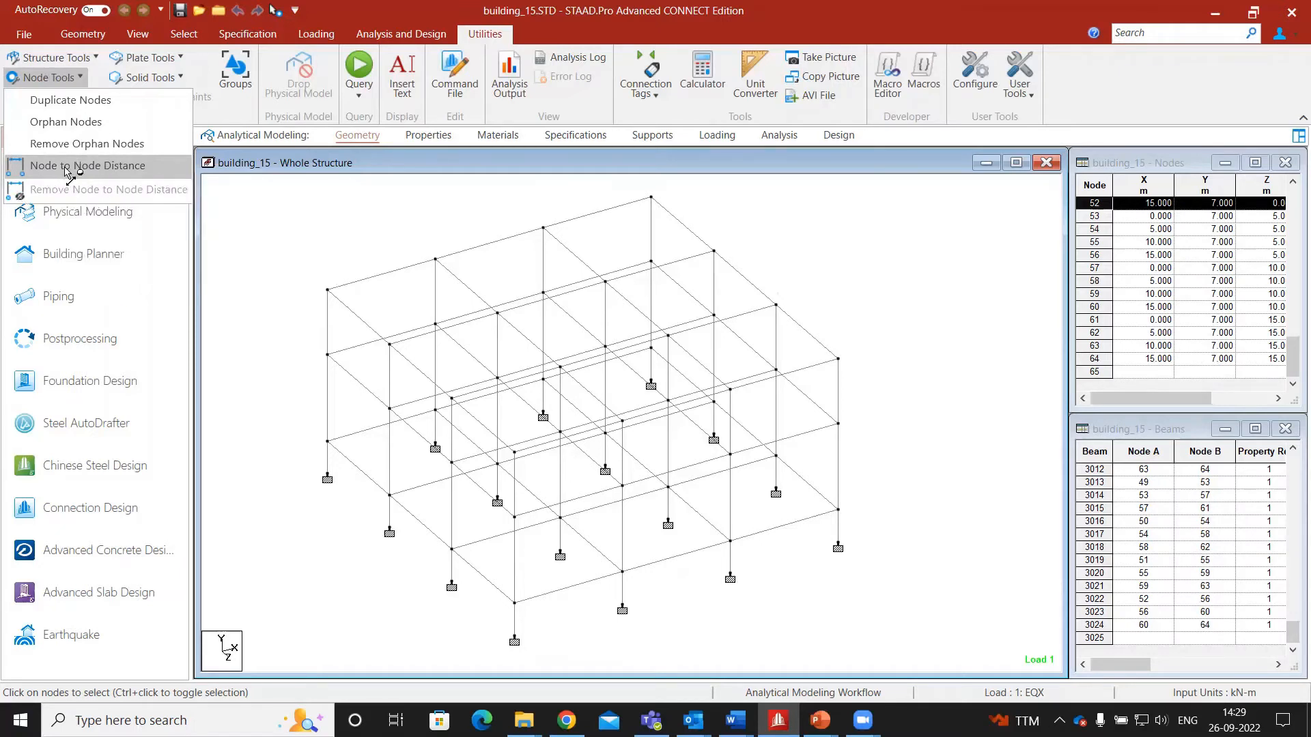
click(327, 291)
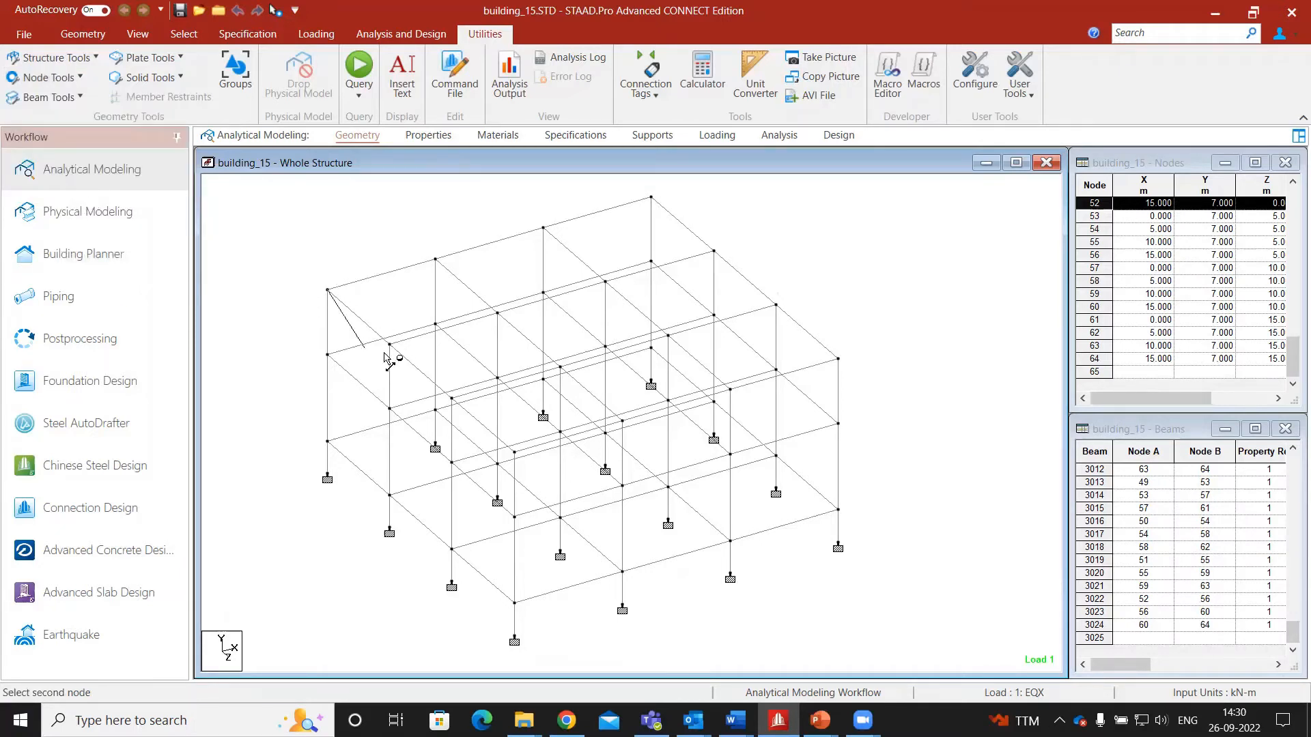
click(434, 260)
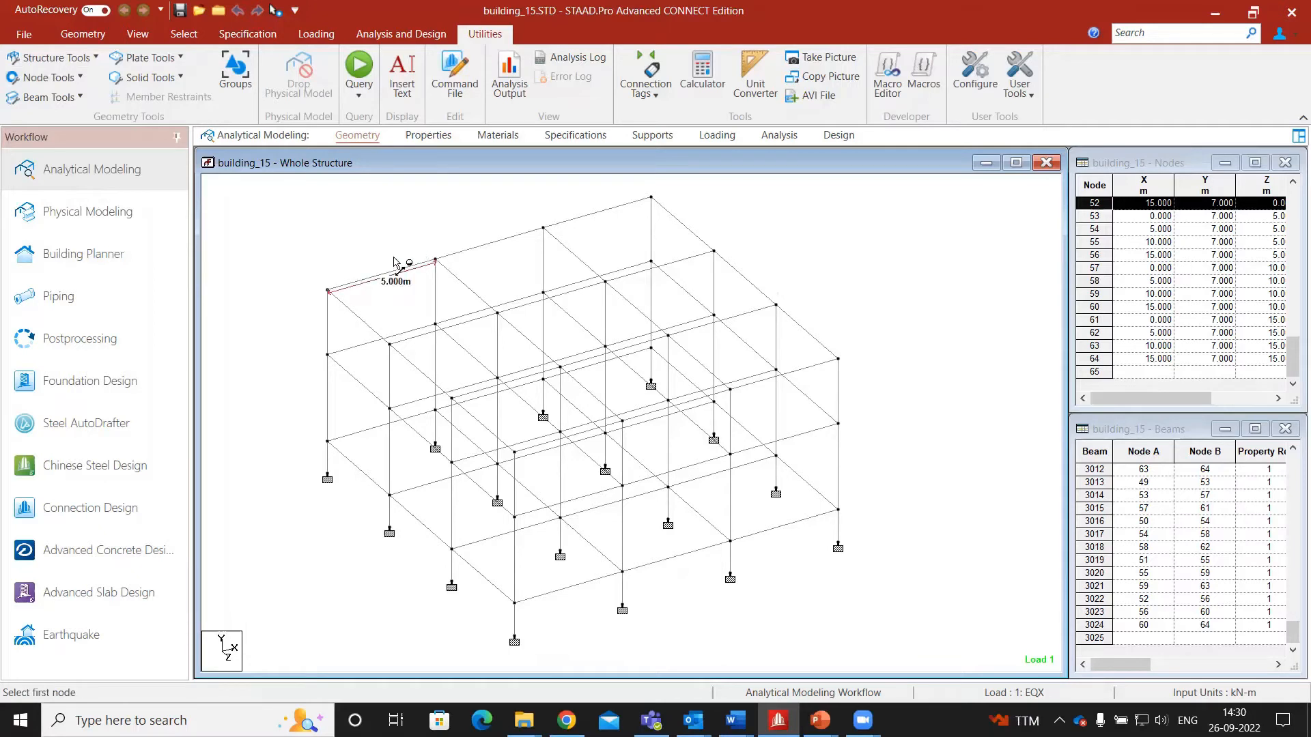
click(435, 260)
click(543, 228)
Remove the node-to-node distance dimensions from the structure view.
click(66, 84)
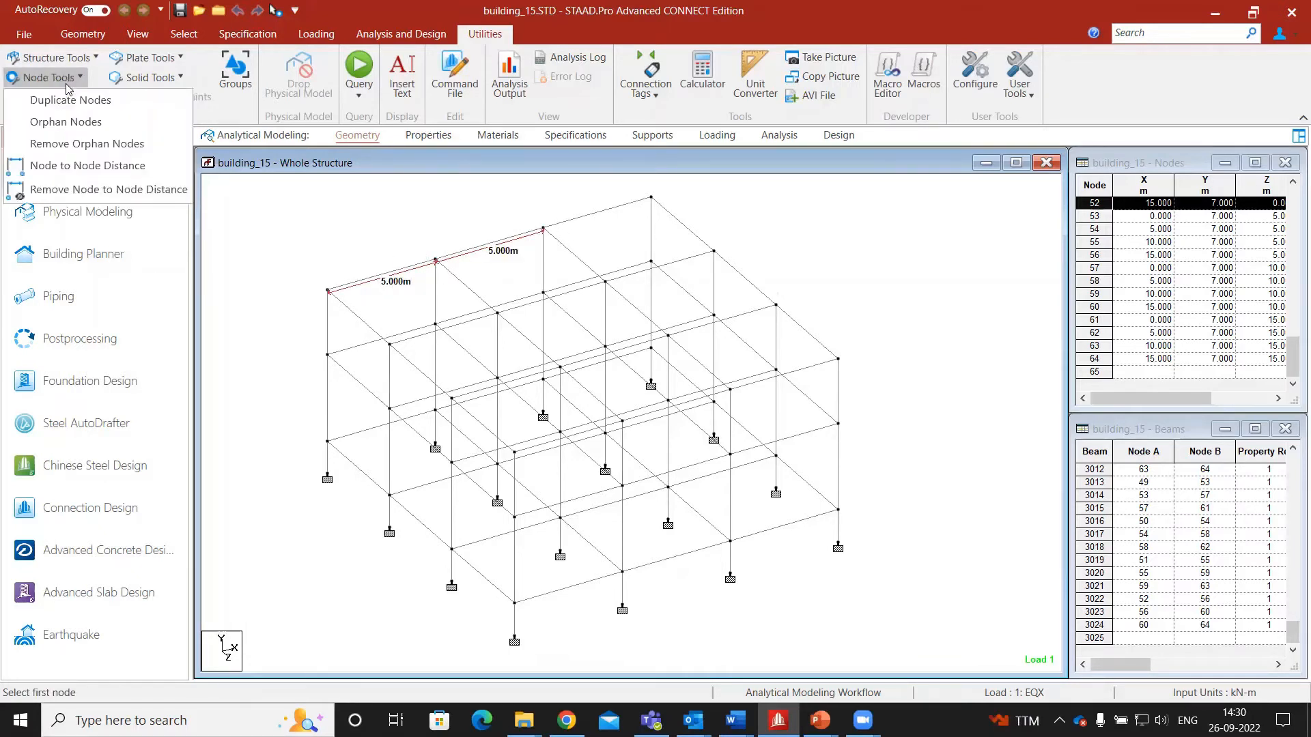
click(75, 189)
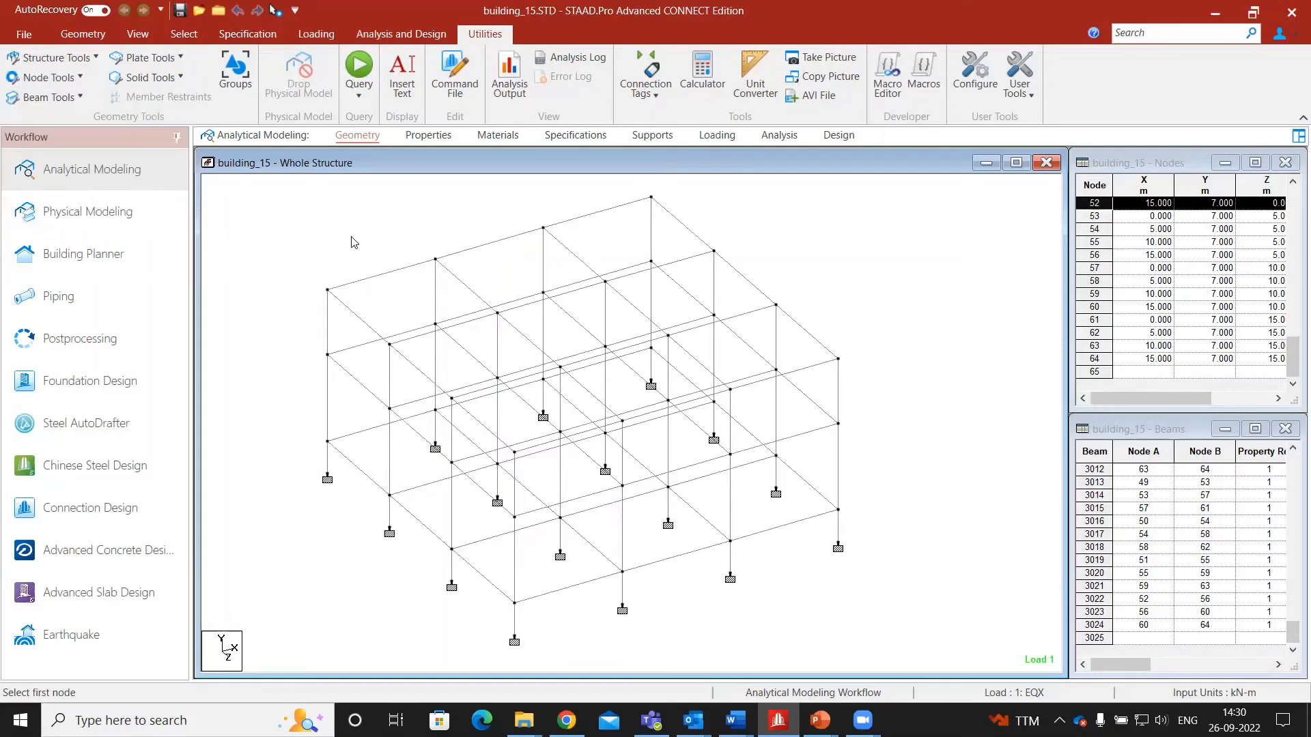
scroll(495, 265, down, 3)
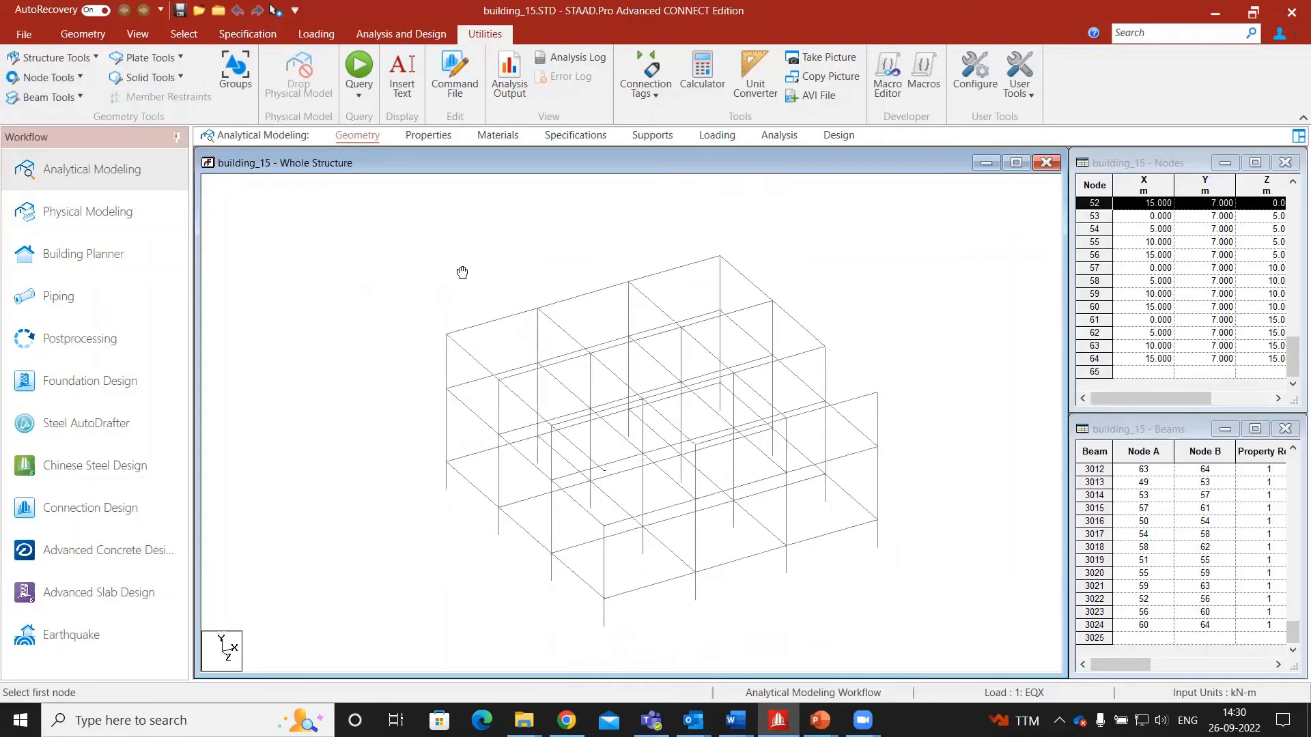
middle_drag(459, 276, 483, 240)
scroll(483, 240, up, 1)
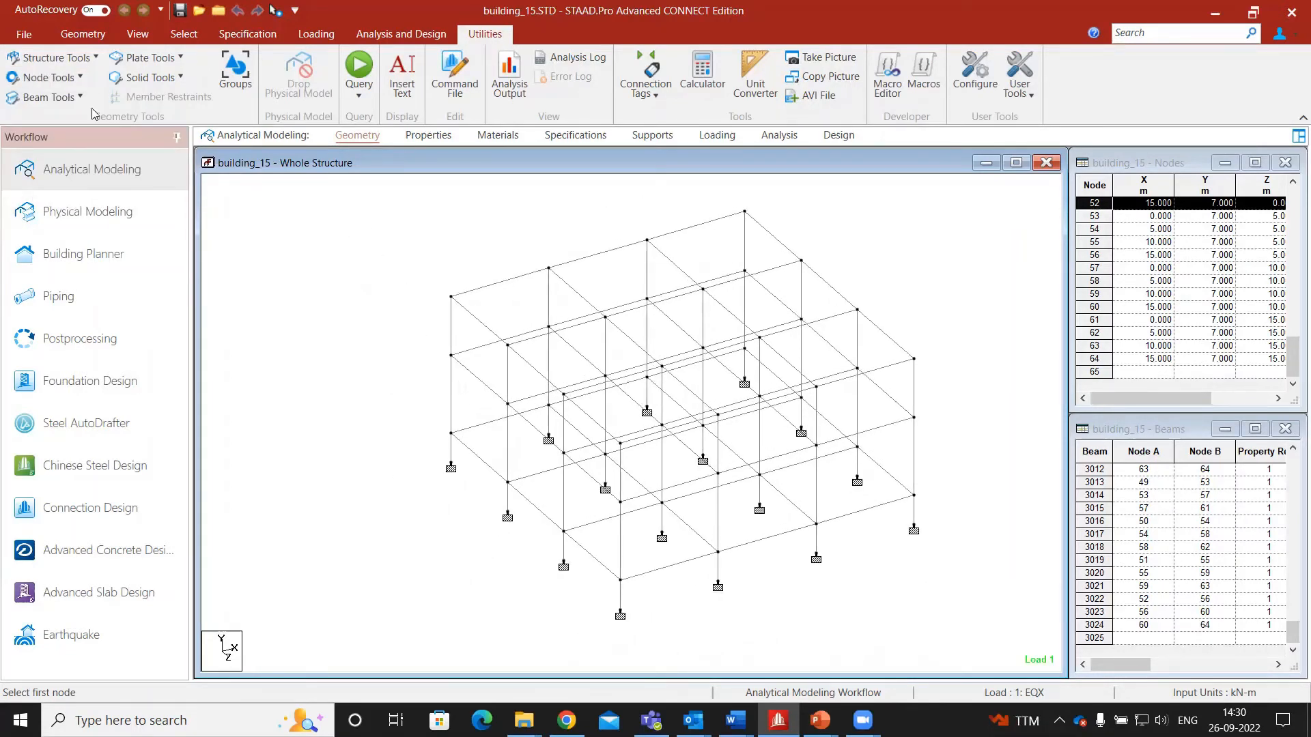
Check the model for duplicate beams and dismiss the result message.
click(37, 98)
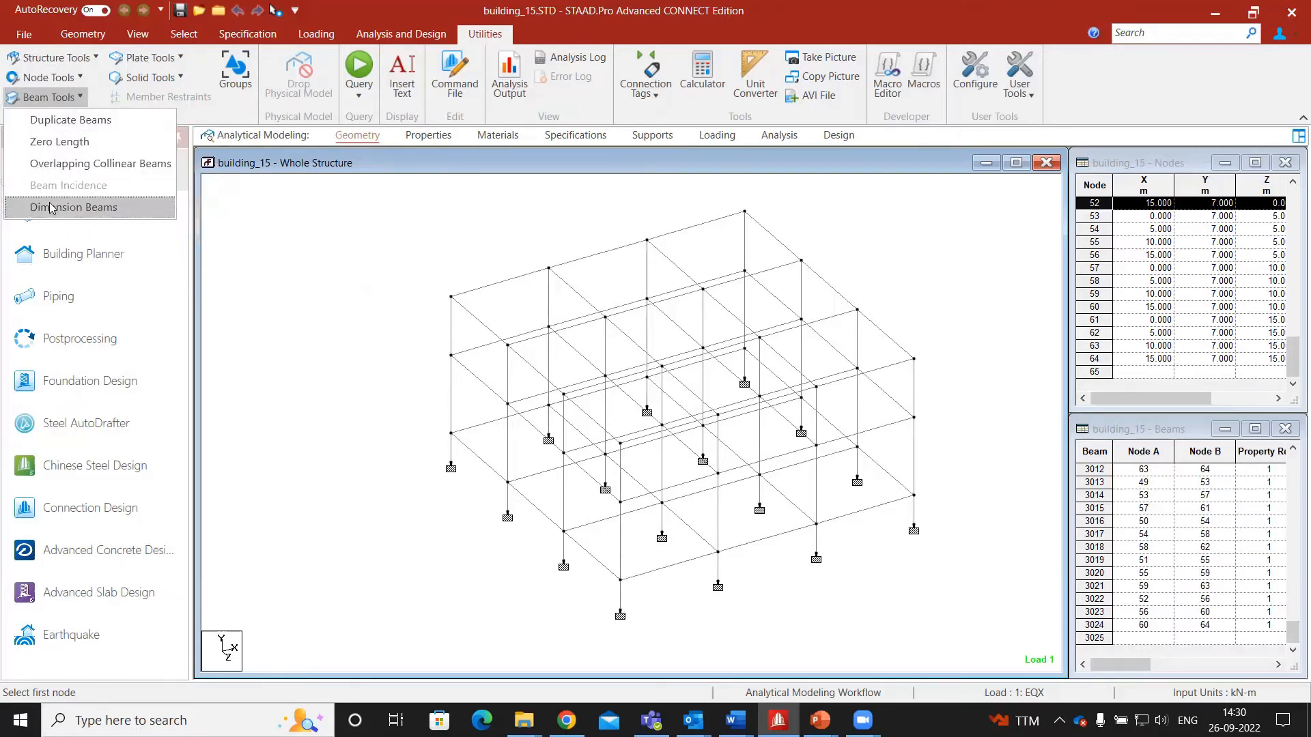
click(51, 123)
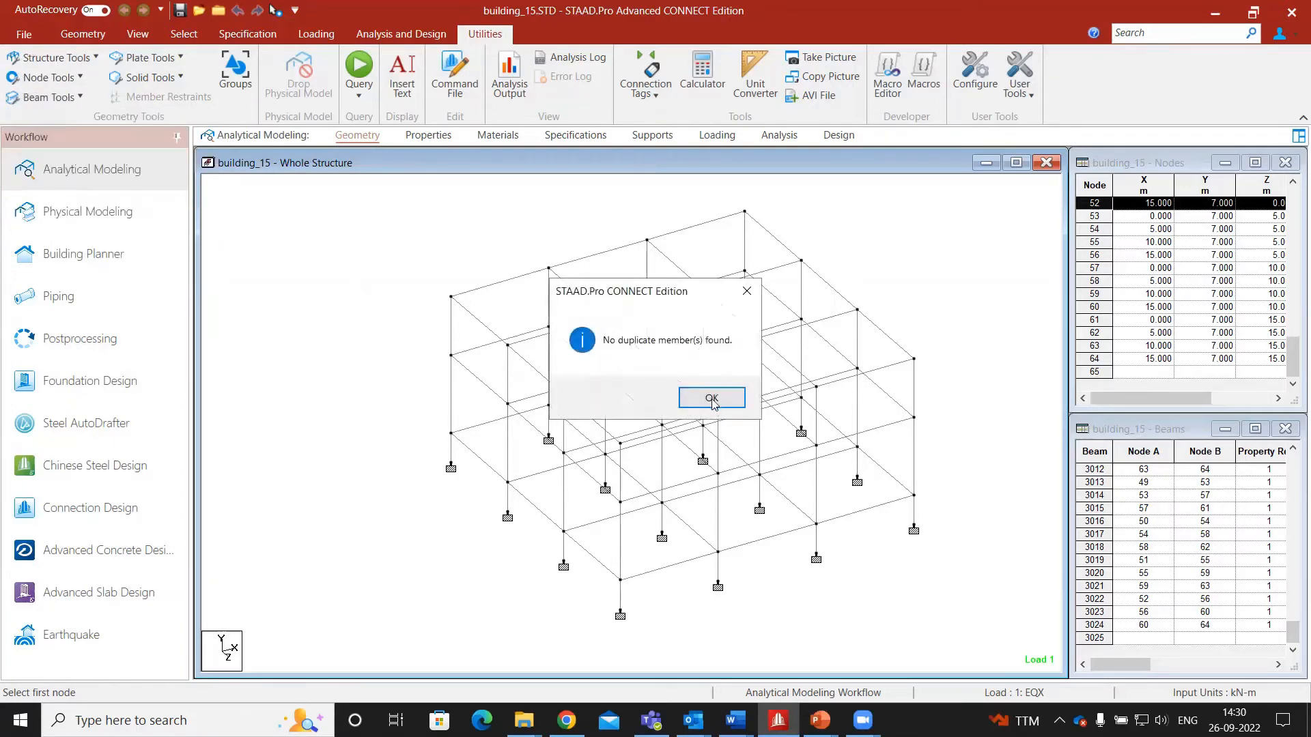
click(711, 398)
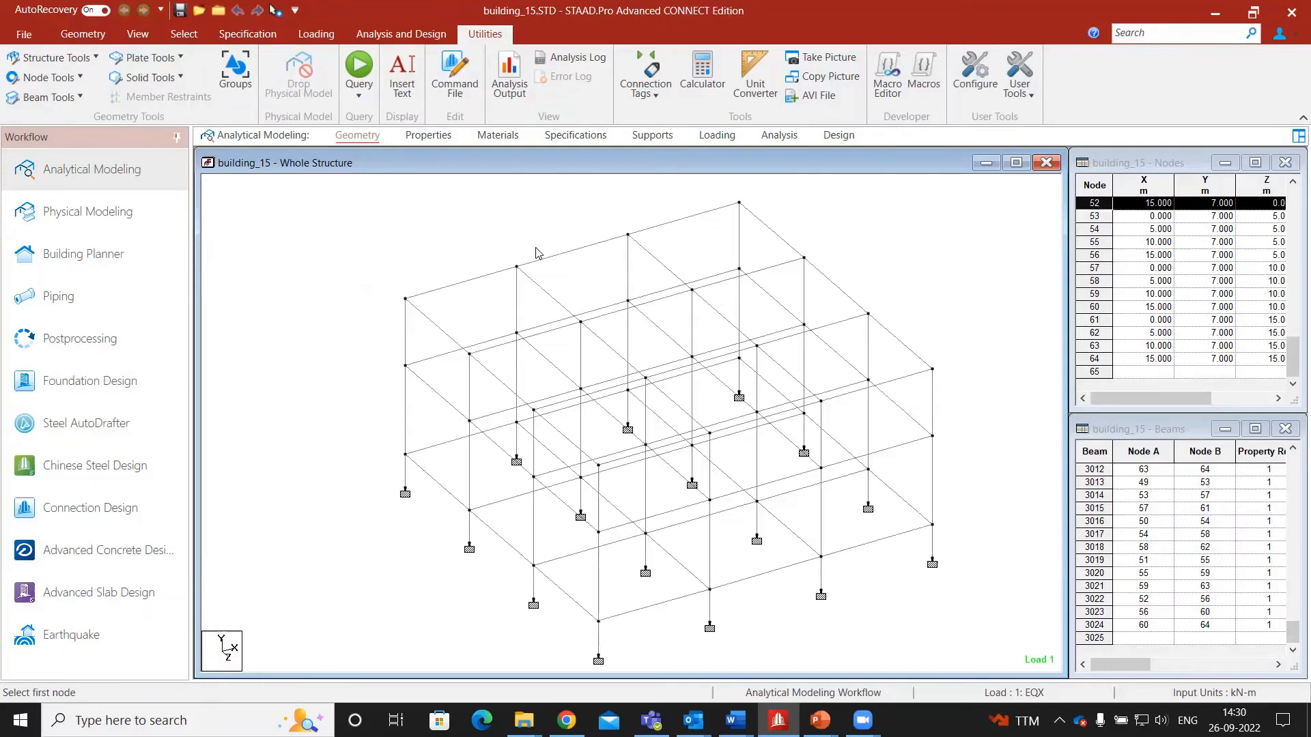
Add a second beam between nodes 49 and 50 over the existing rear roof beam, agreeing to delete the result files.
click(82, 33)
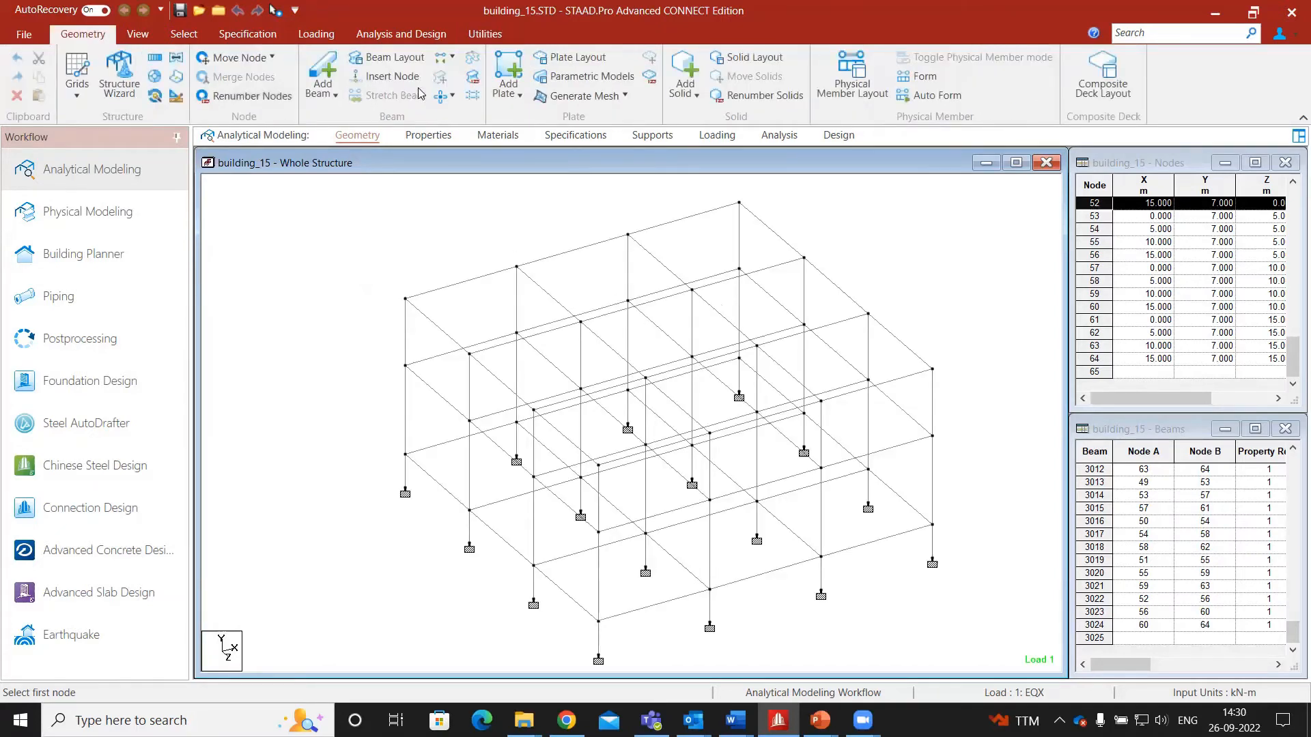
drag(405, 298, 516, 267)
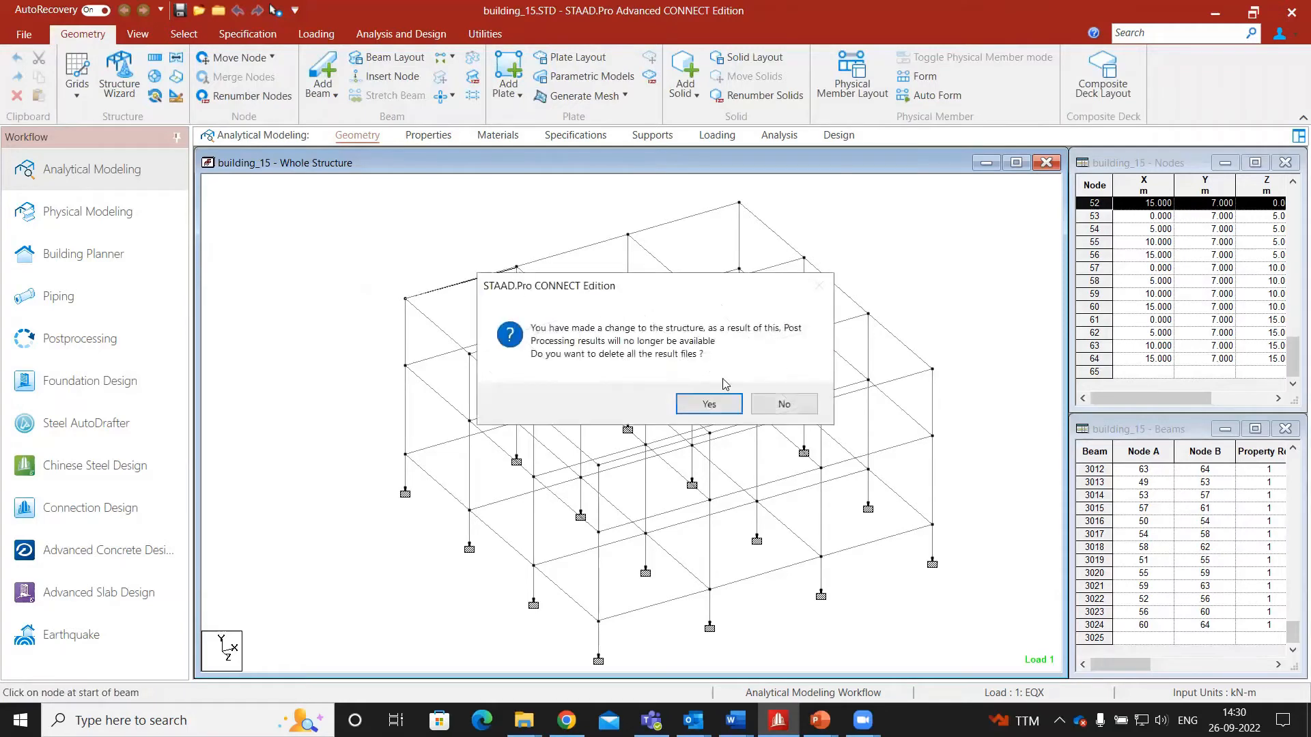
click(710, 405)
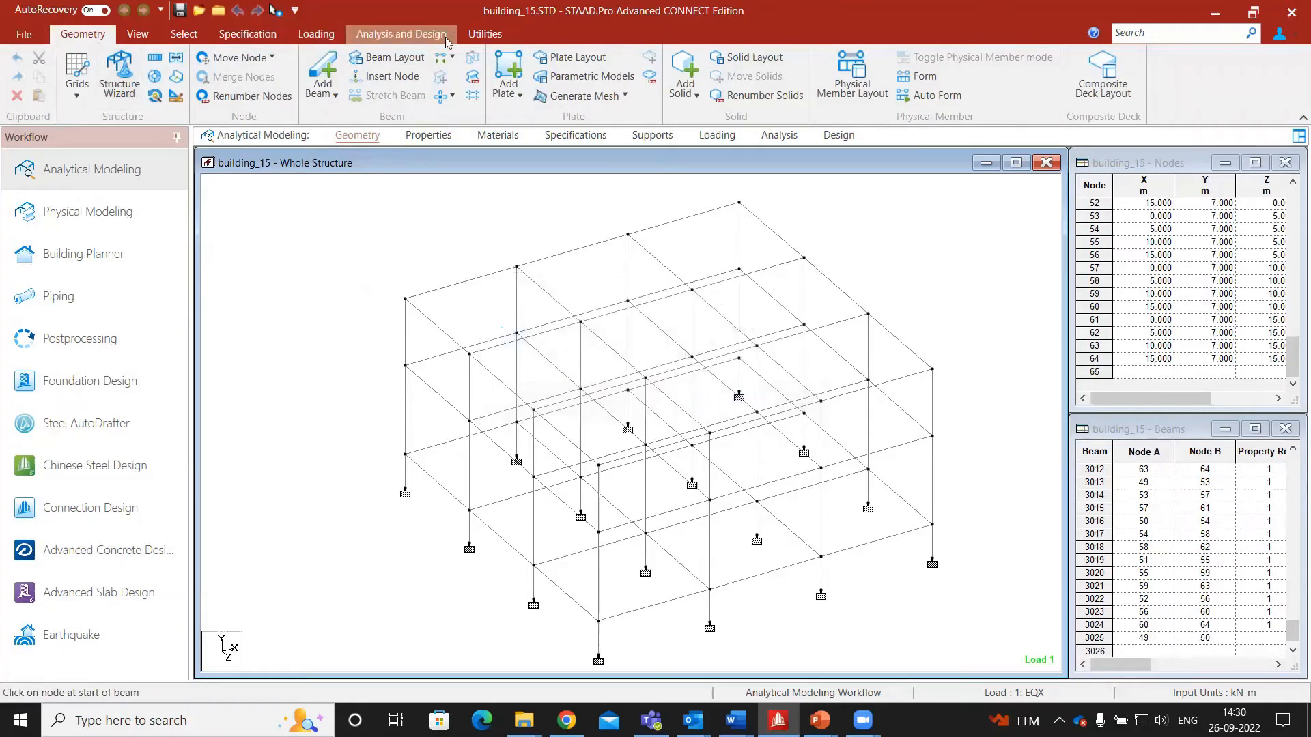
Run the duplicate beams check and remove all listed duplicates, confirming the deletion.
click(486, 34)
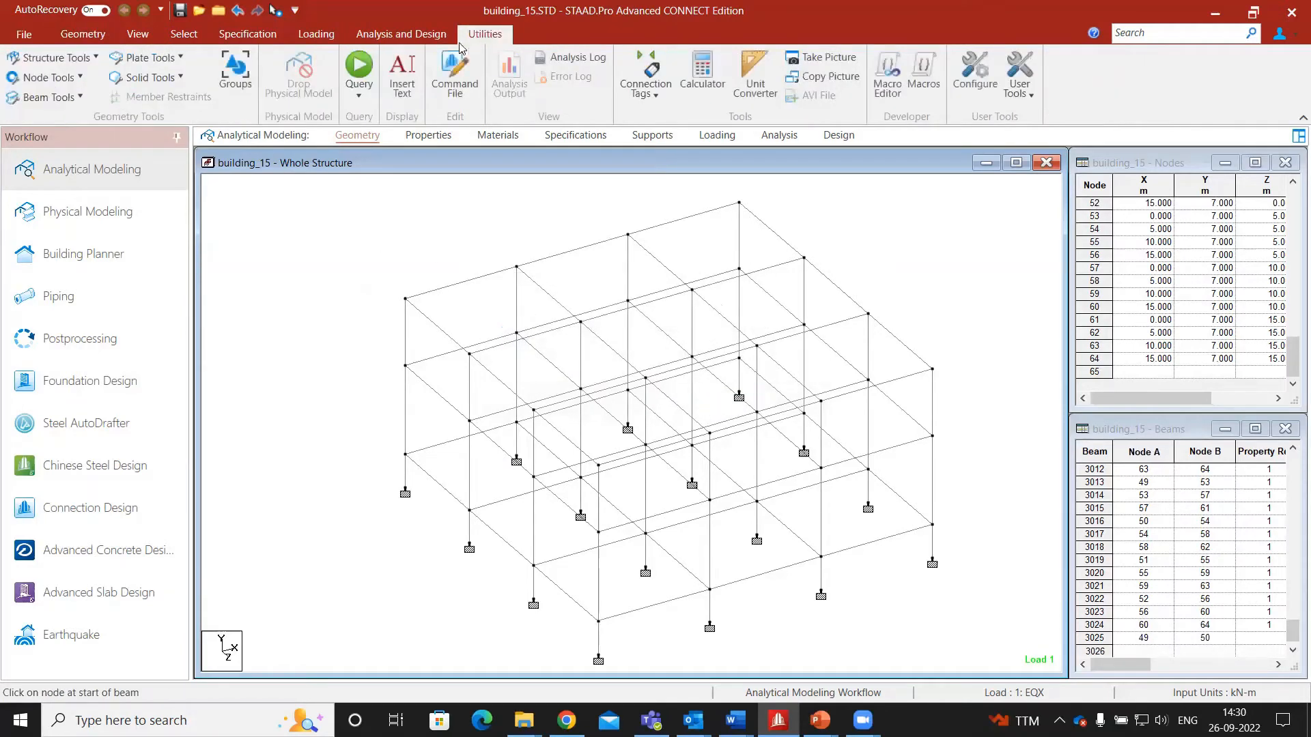
click(65, 99)
click(41, 111)
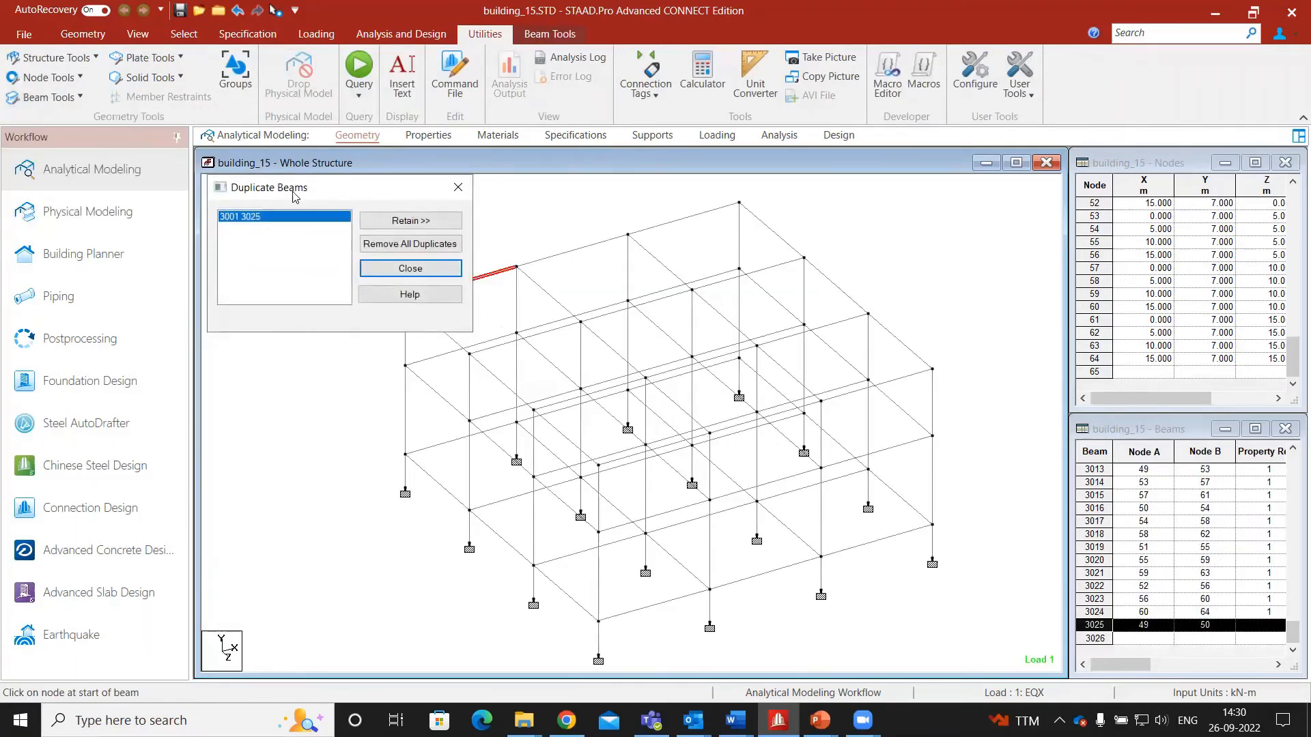
drag(293, 193, 273, 204)
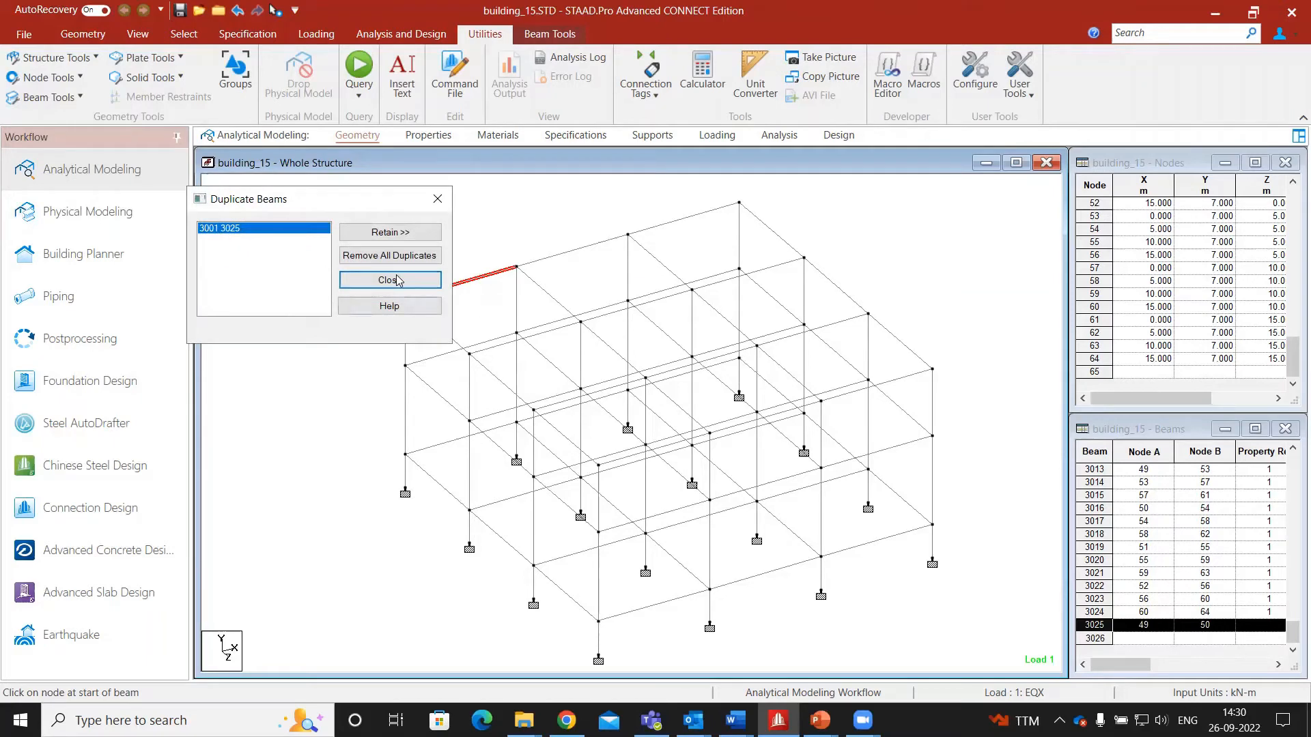
click(385, 256)
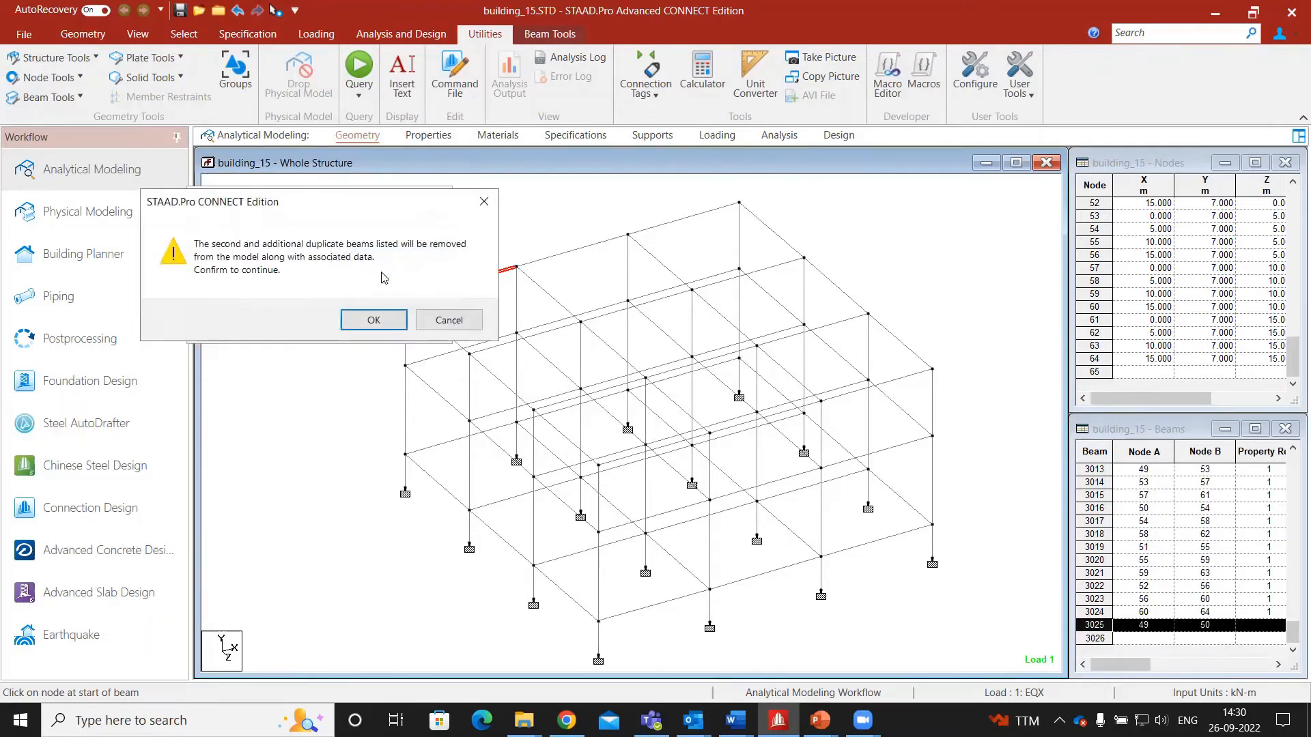
click(380, 321)
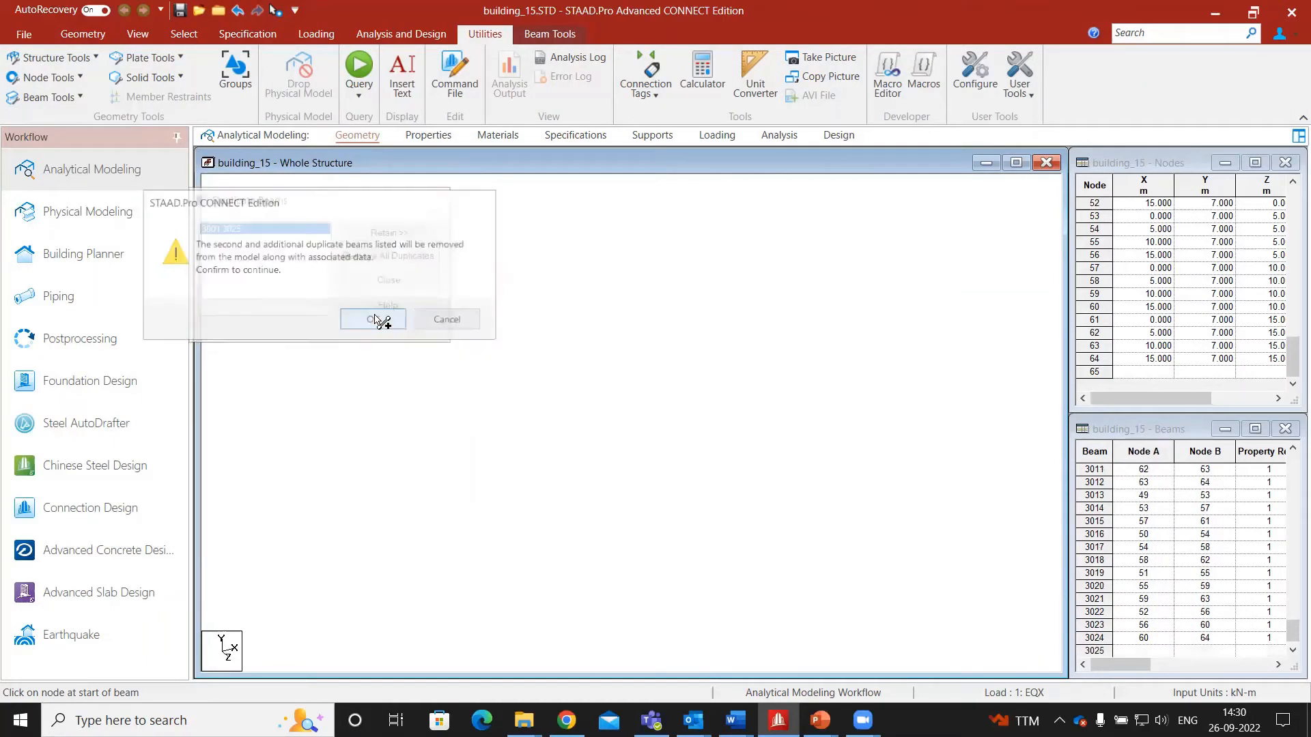
Clear the beam selection, recheck the model for duplicate beams and dismiss the result message.
click(46, 97)
click(423, 310)
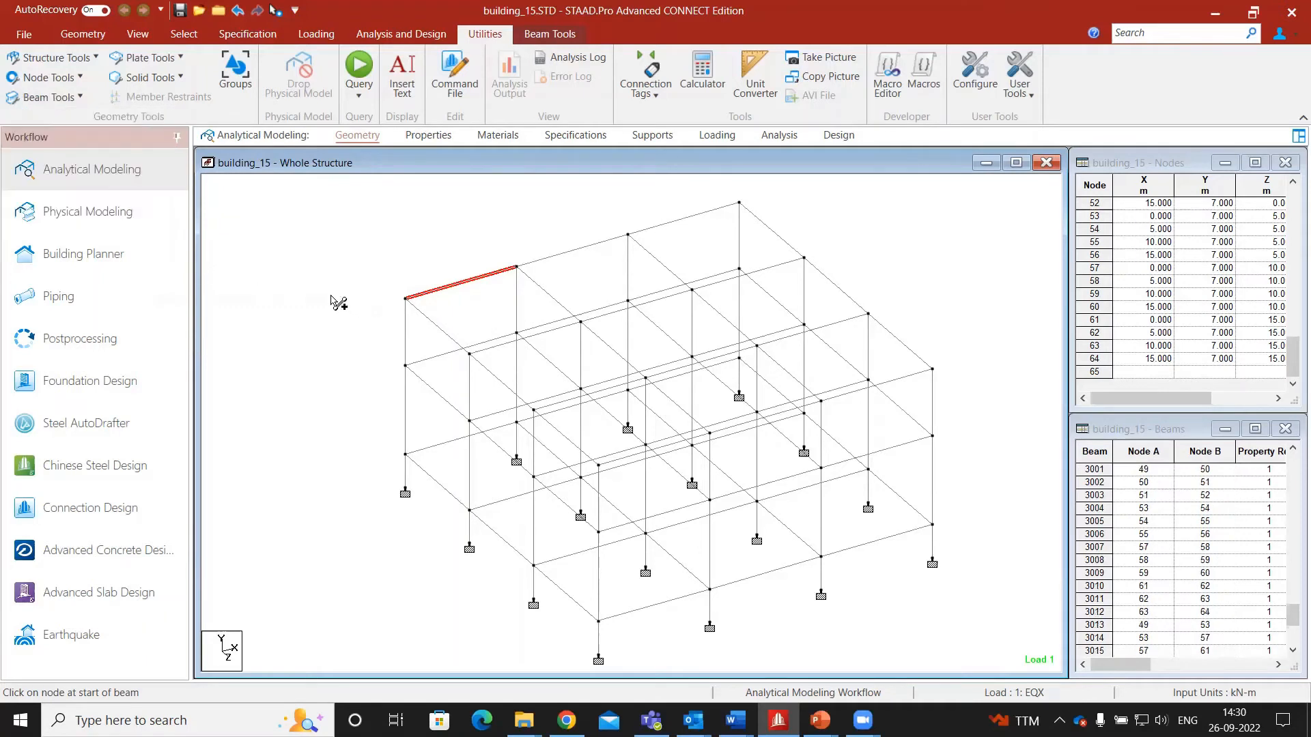
click(331, 293)
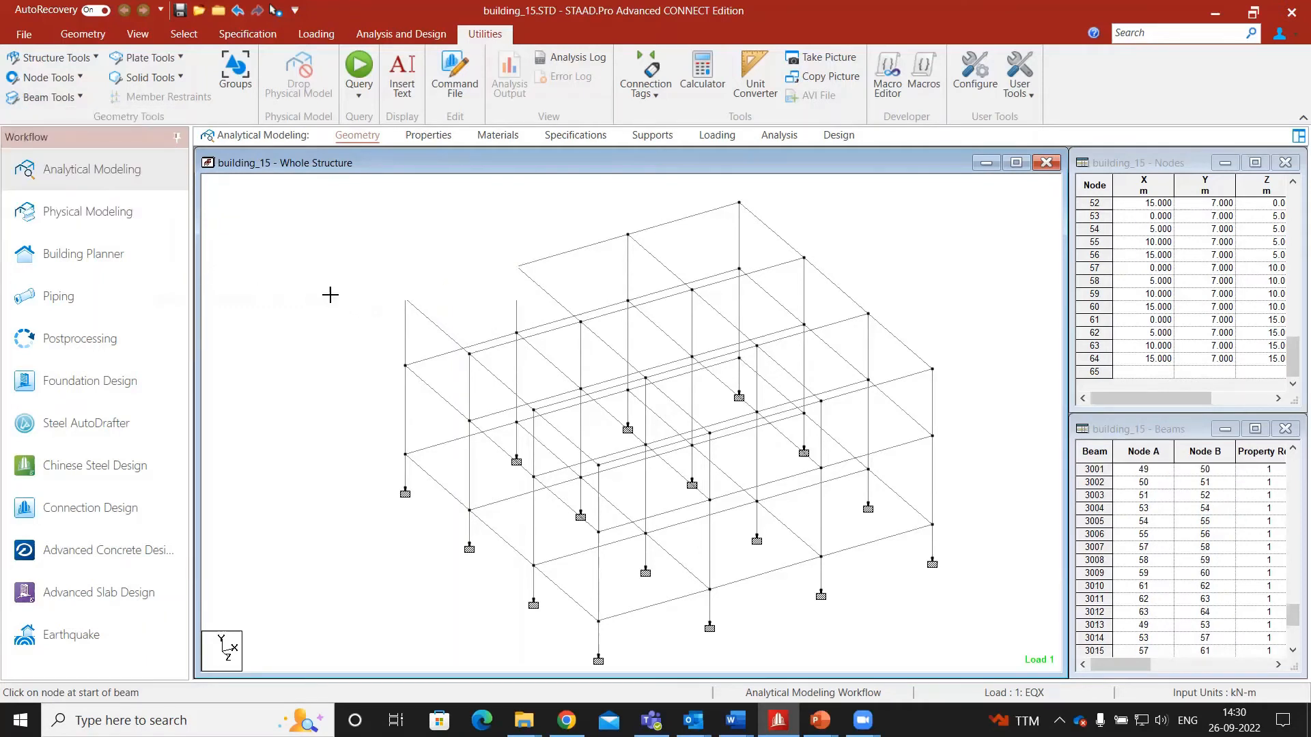
click(45, 97)
click(33, 129)
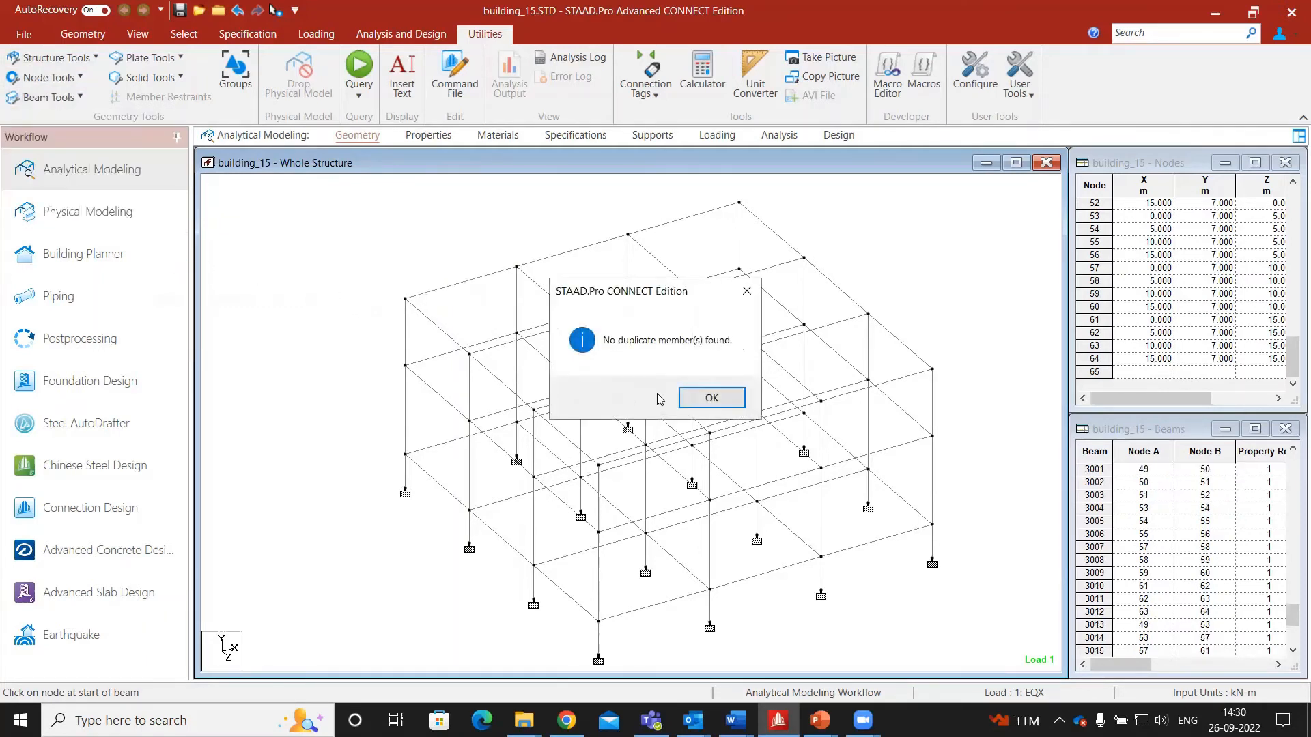
click(716, 398)
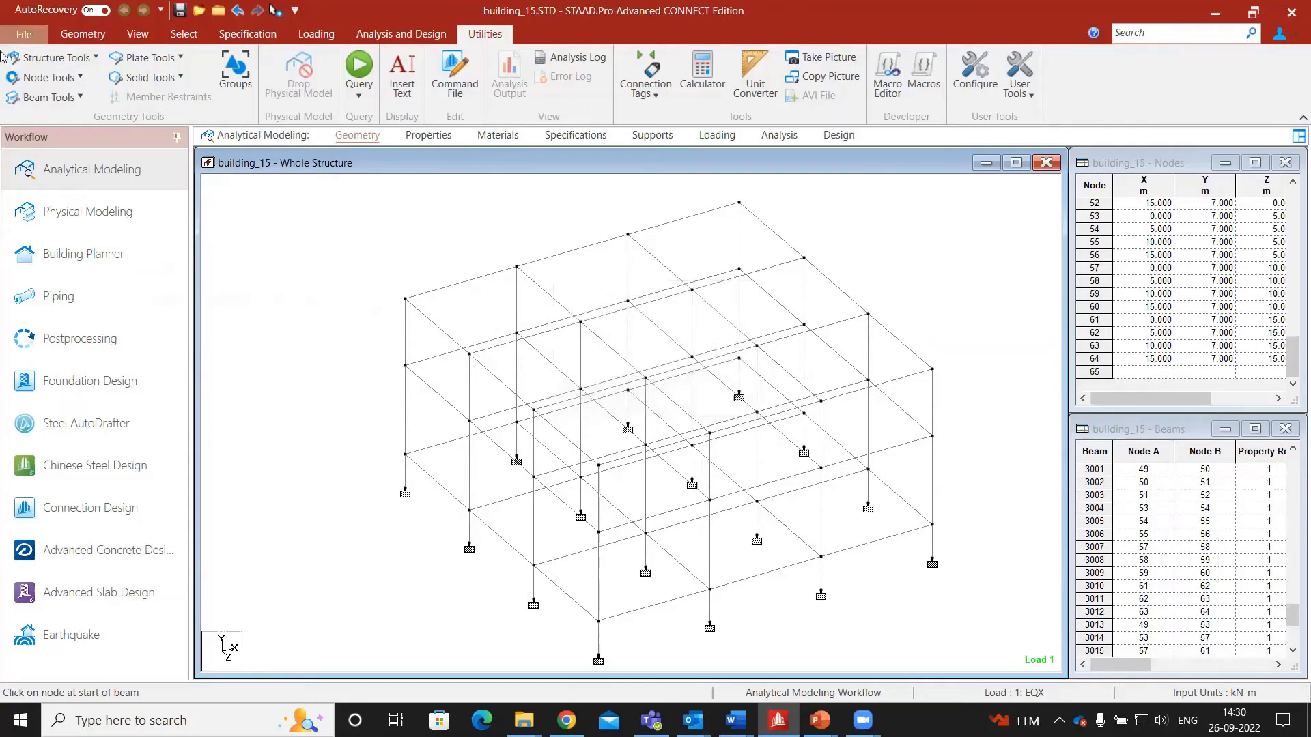
Check the model for zero-length beams and dismiss the result message.
click(45, 97)
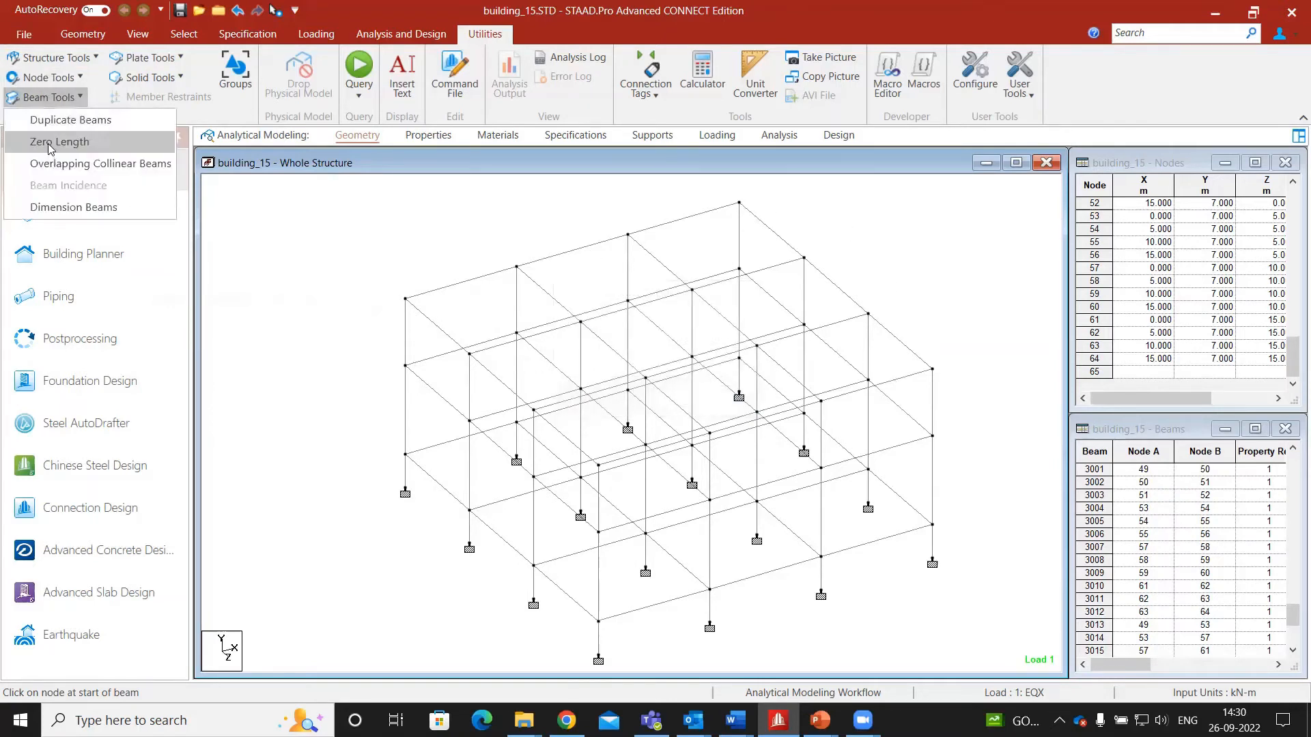
click(59, 141)
click(584, 384)
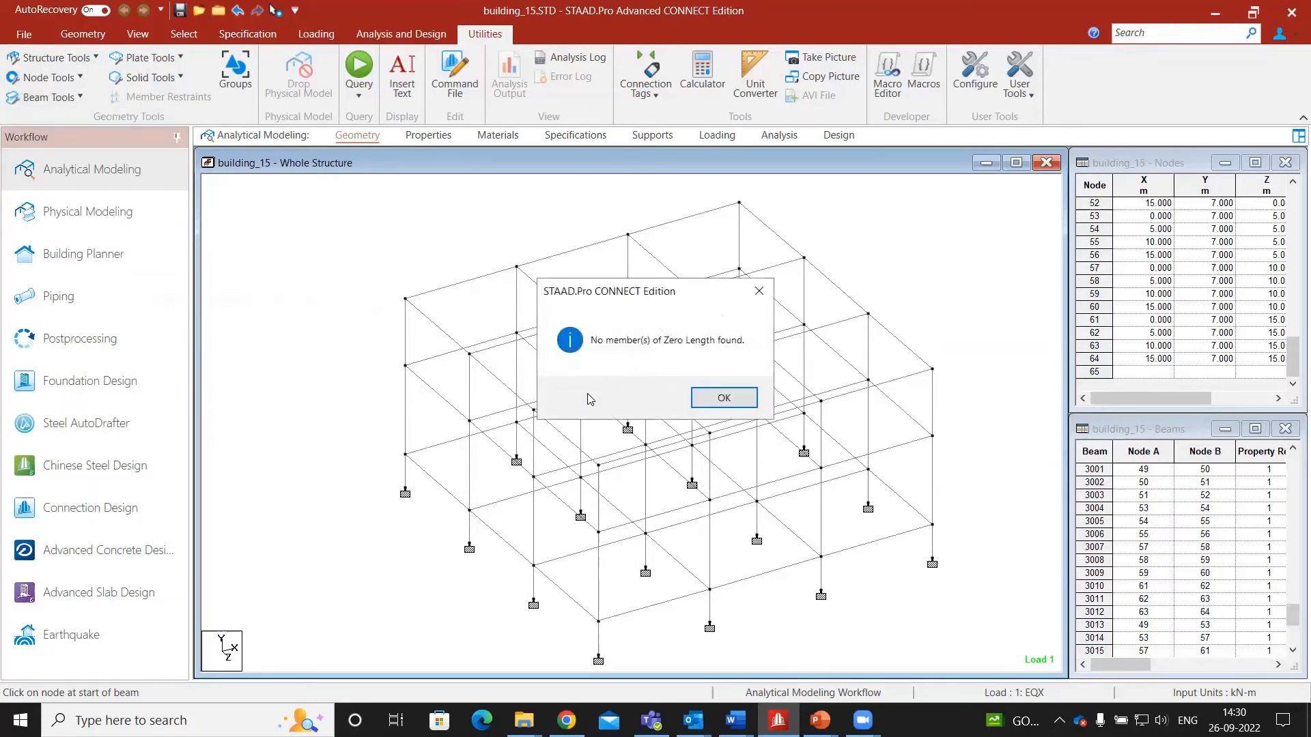
click(723, 398)
click(47, 99)
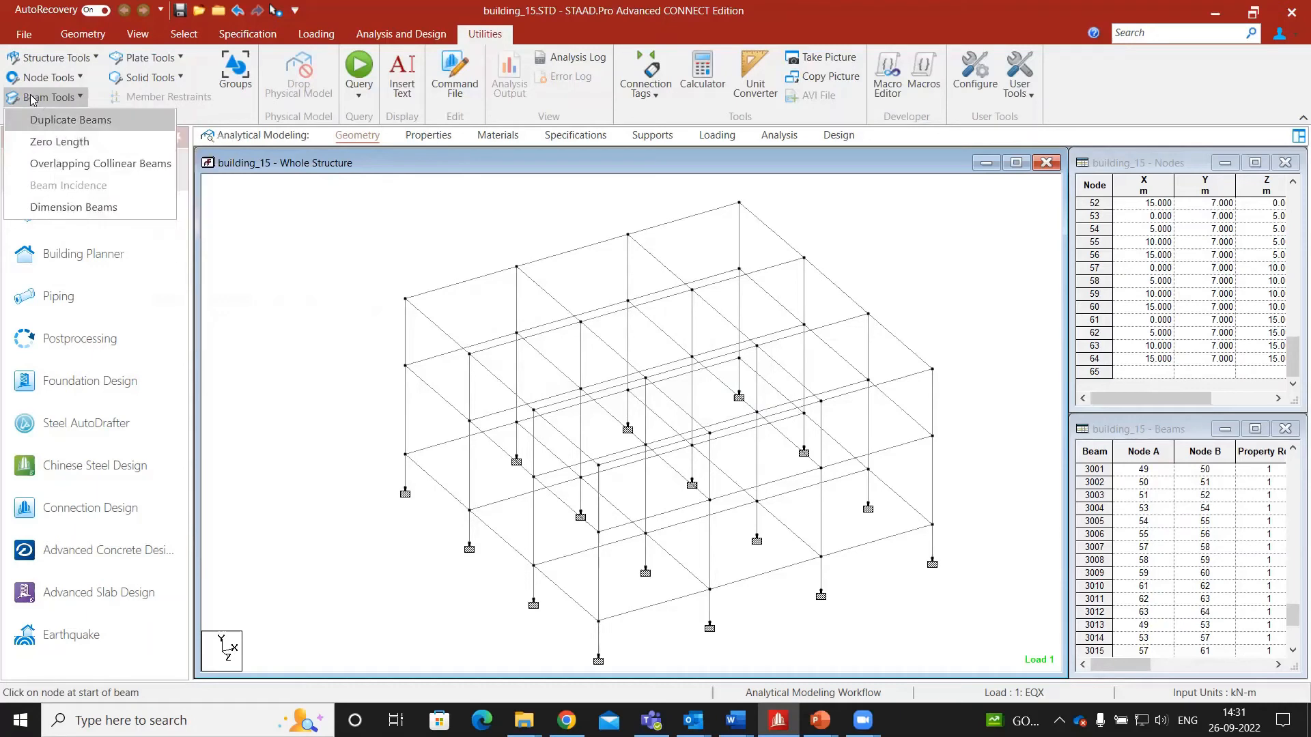
click(285, 230)
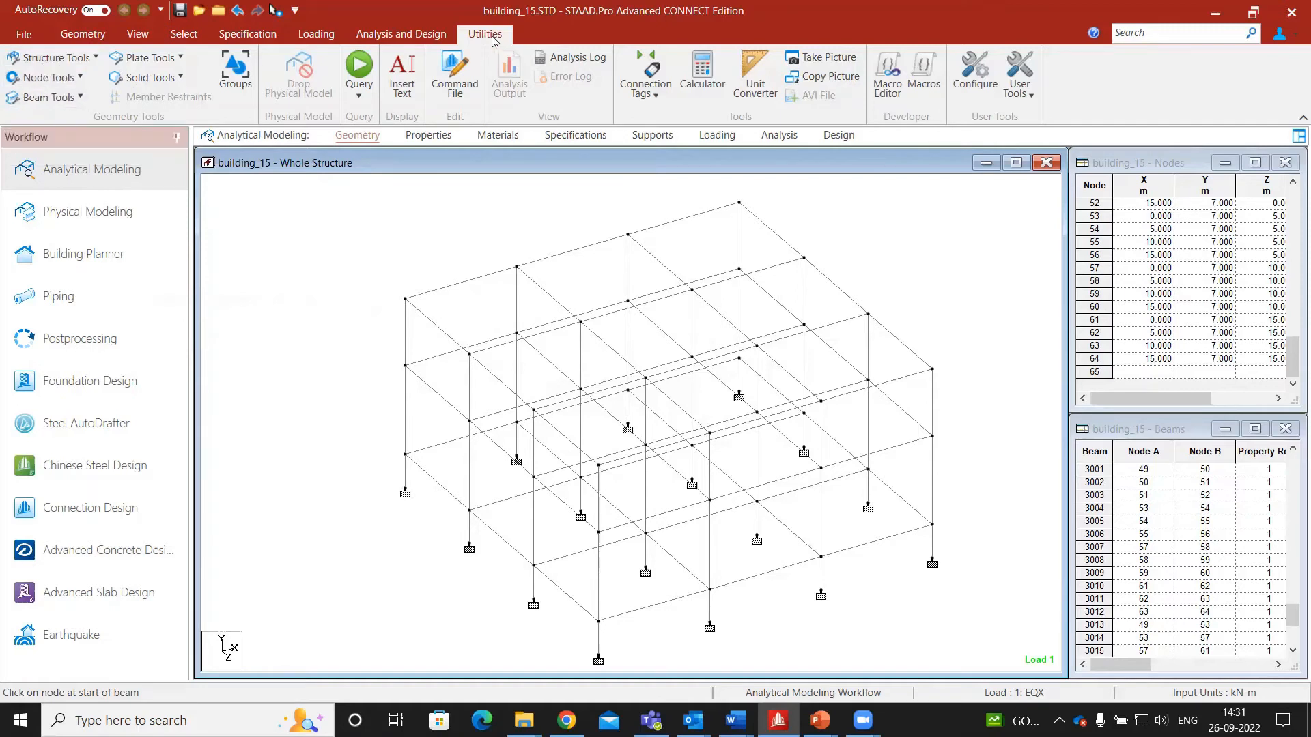
click(60, 61)
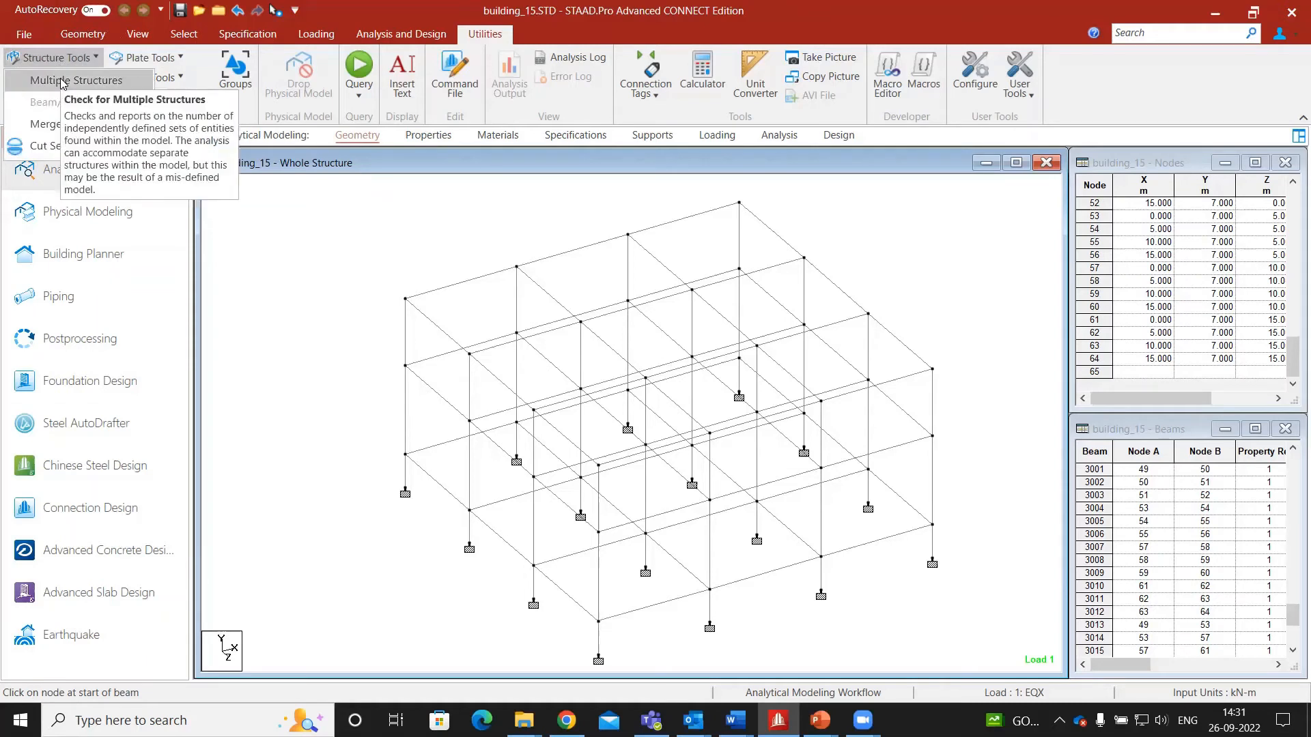
click(60, 81)
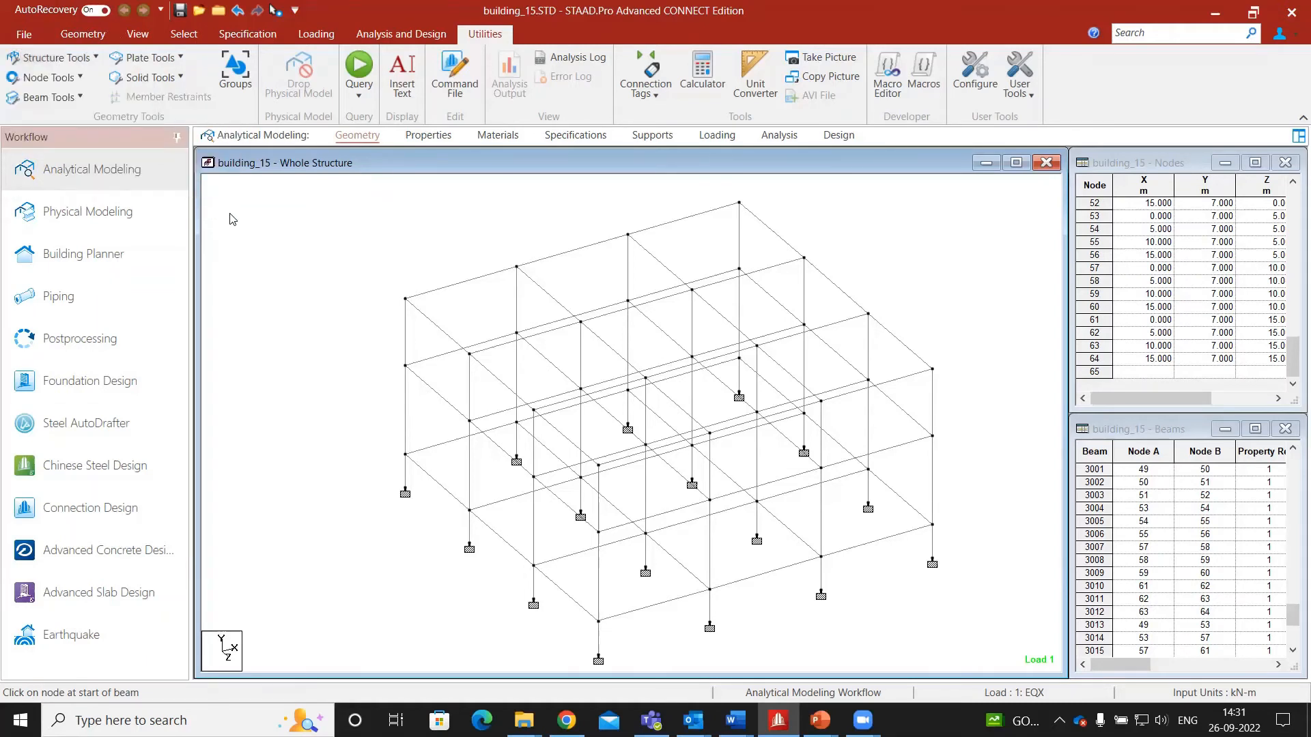
click(47, 80)
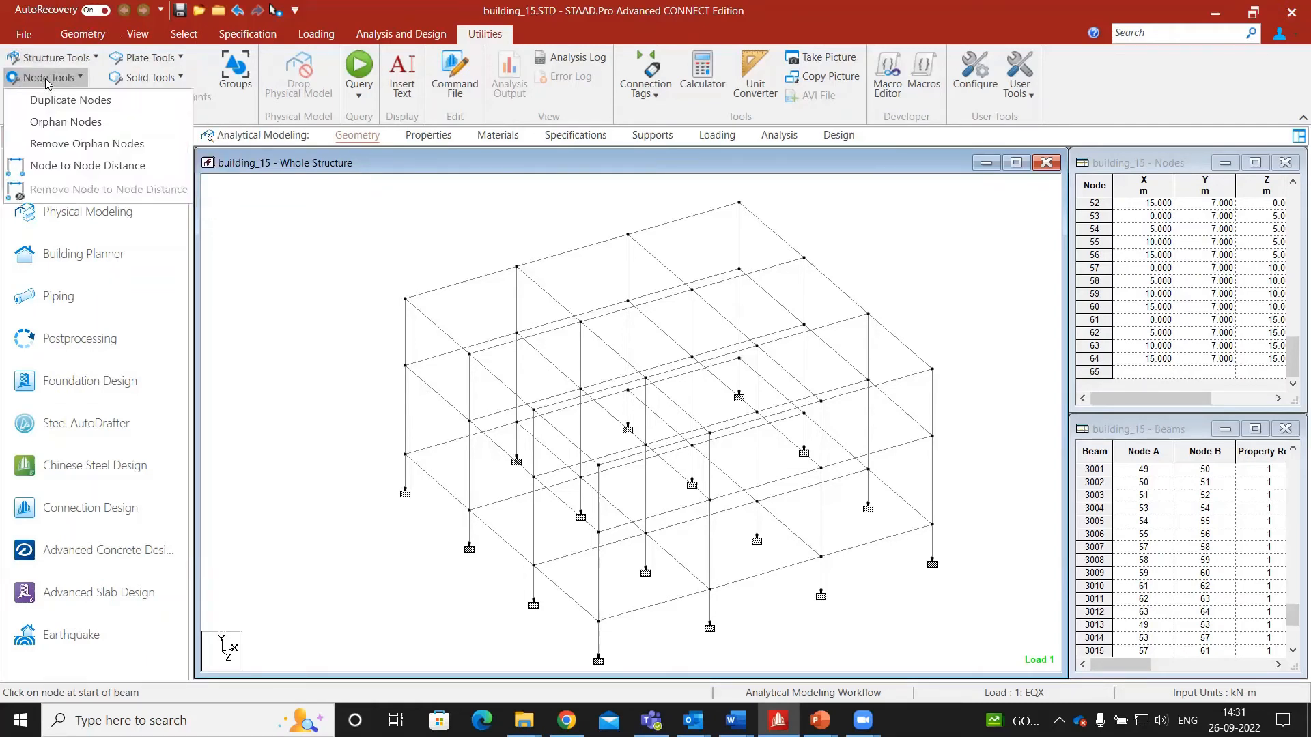
click(46, 79)
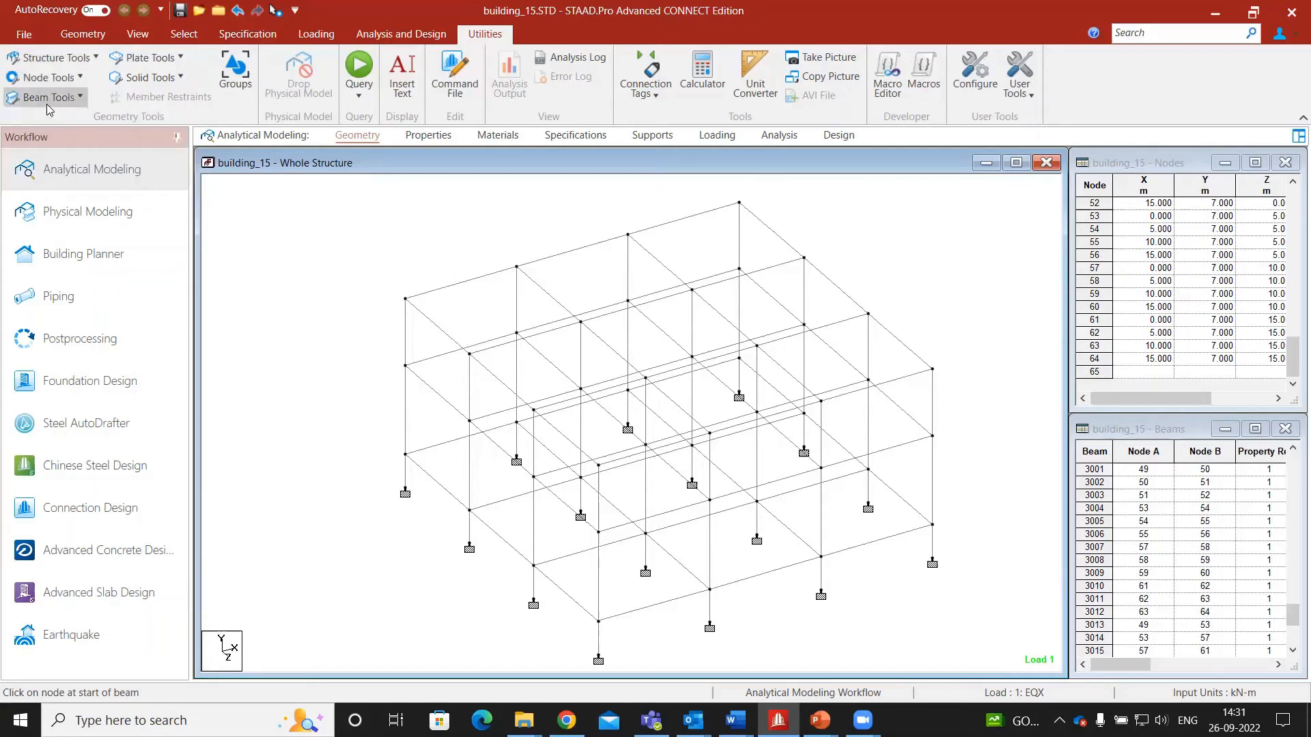
click(47, 103)
click(47, 100)
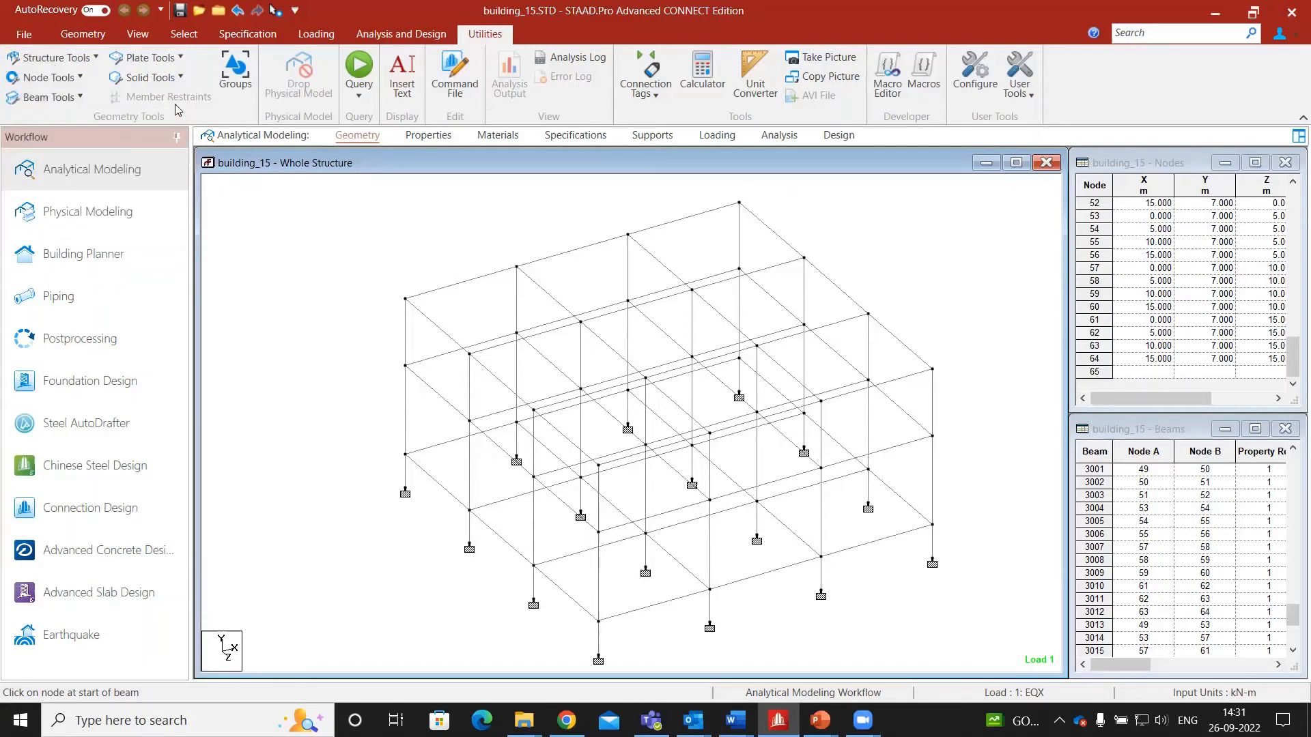
click(161, 61)
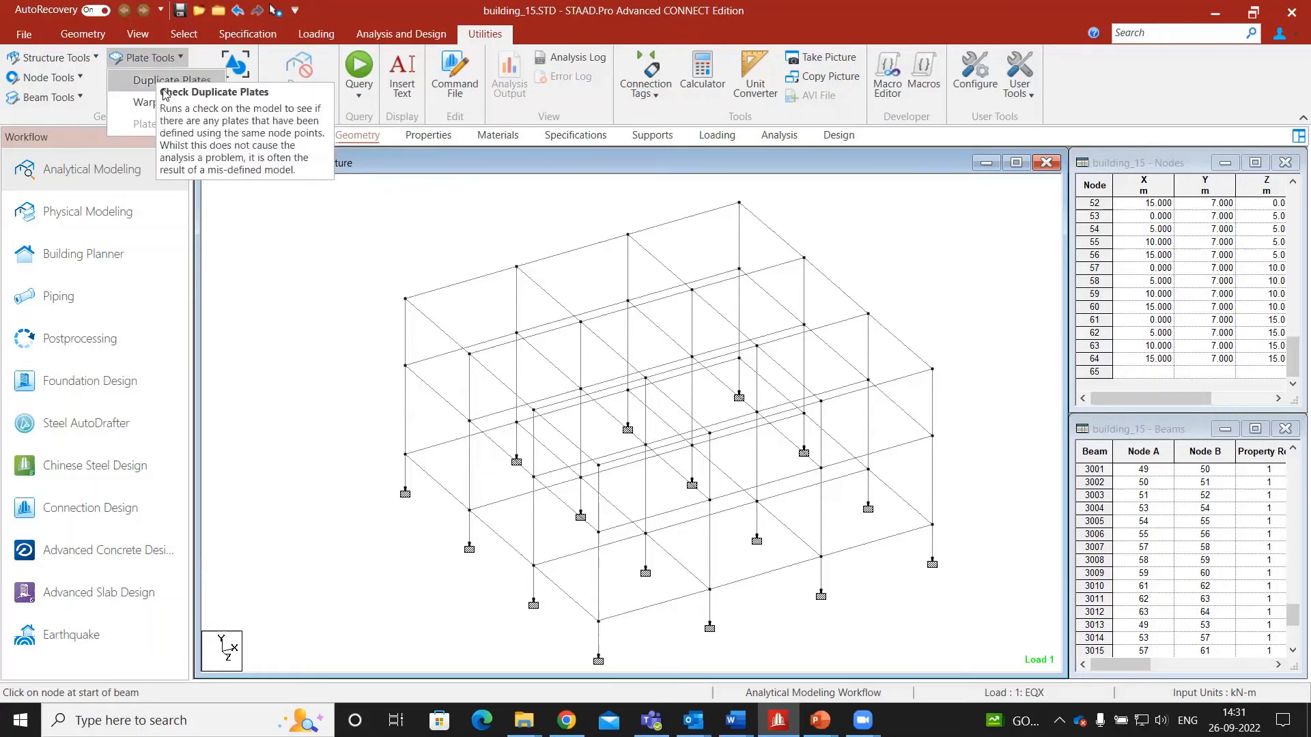
click(280, 242)
scroll(333, 253, down, 2)
middle_drag(311, 269, 333, 301)
scroll(323, 266, up, 1)
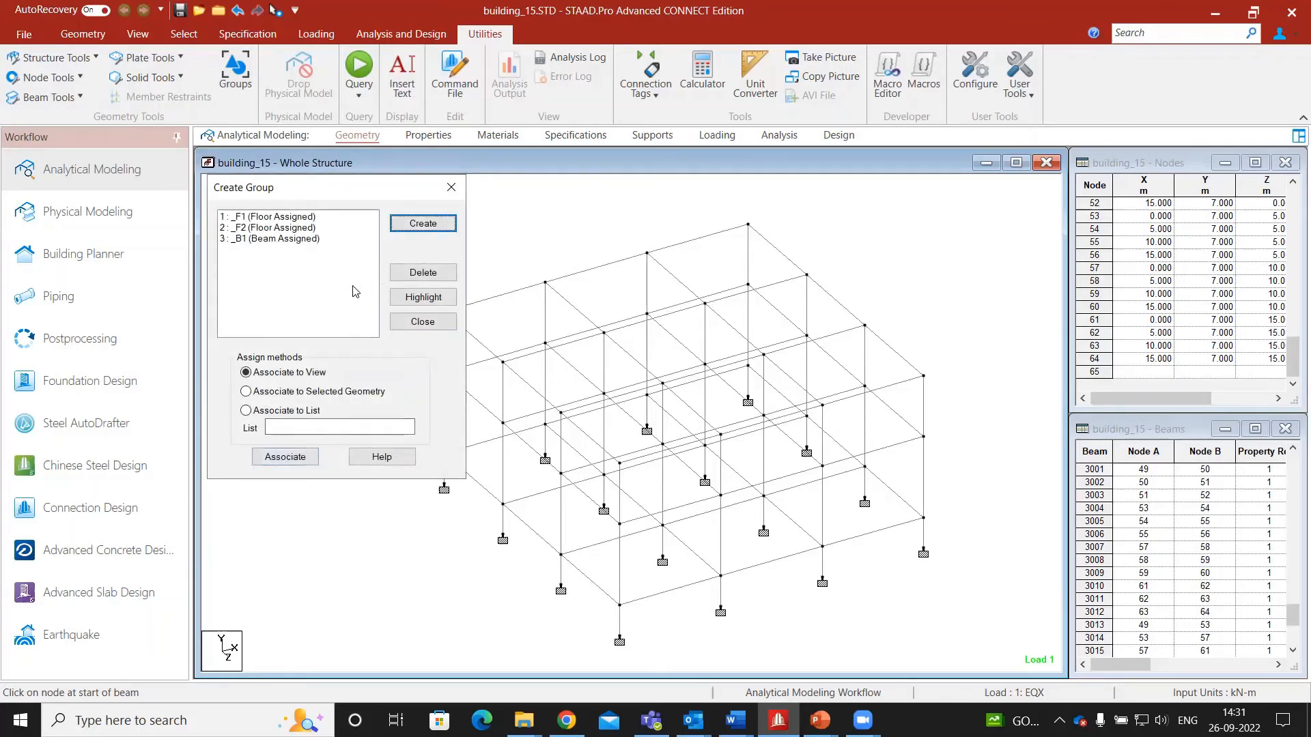
click(452, 189)
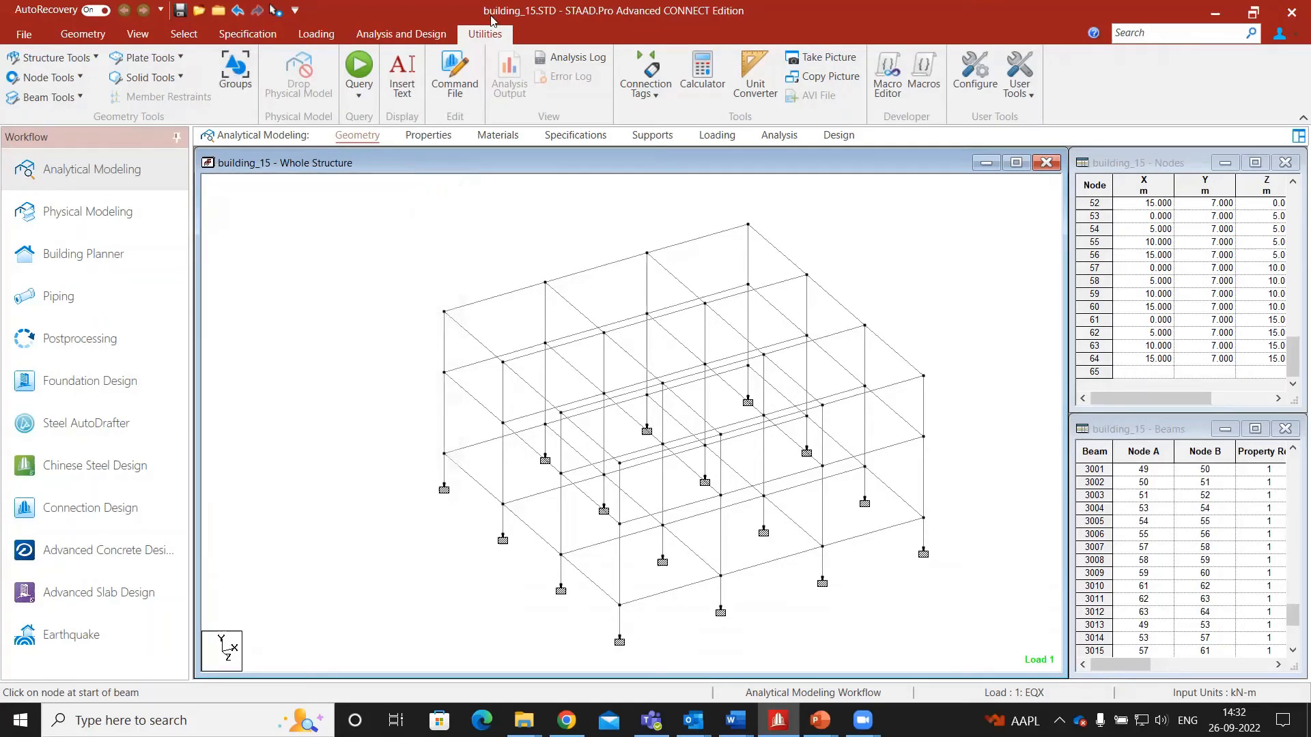
Create a geometry group named R1 with the type Floor.
click(236, 77)
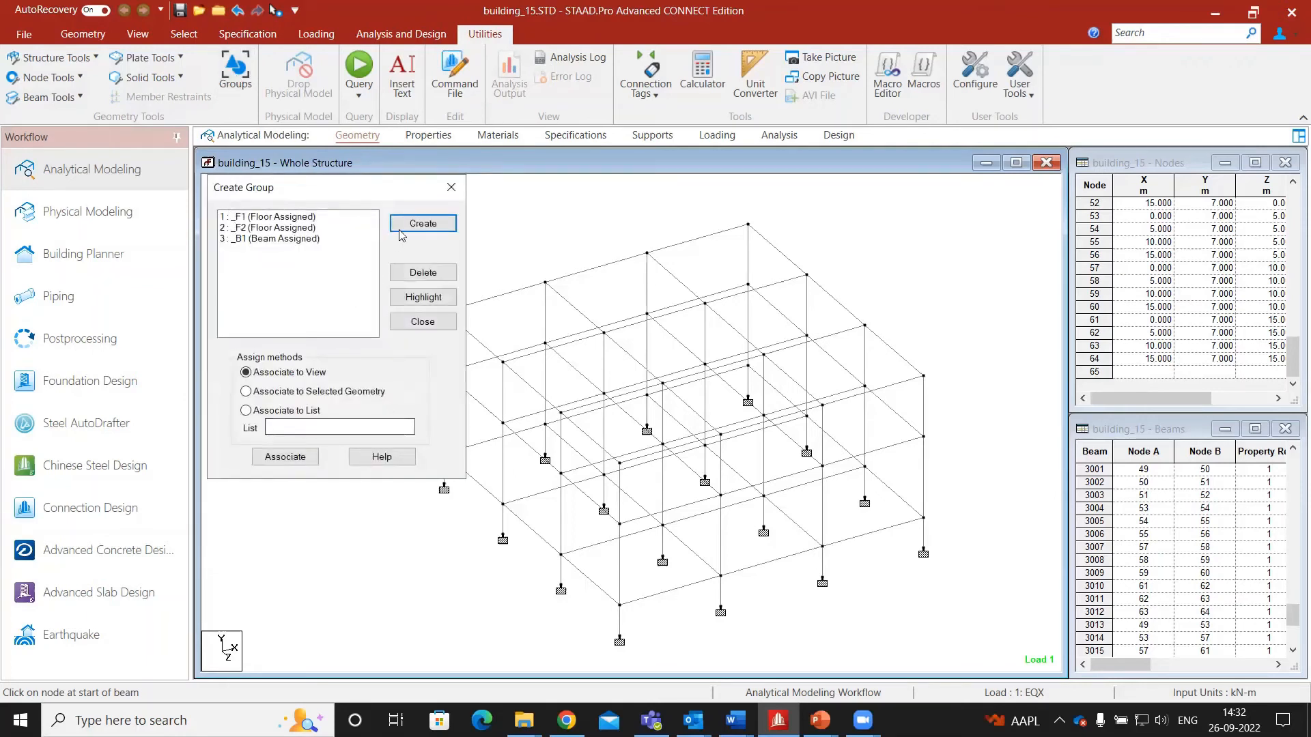
click(418, 227)
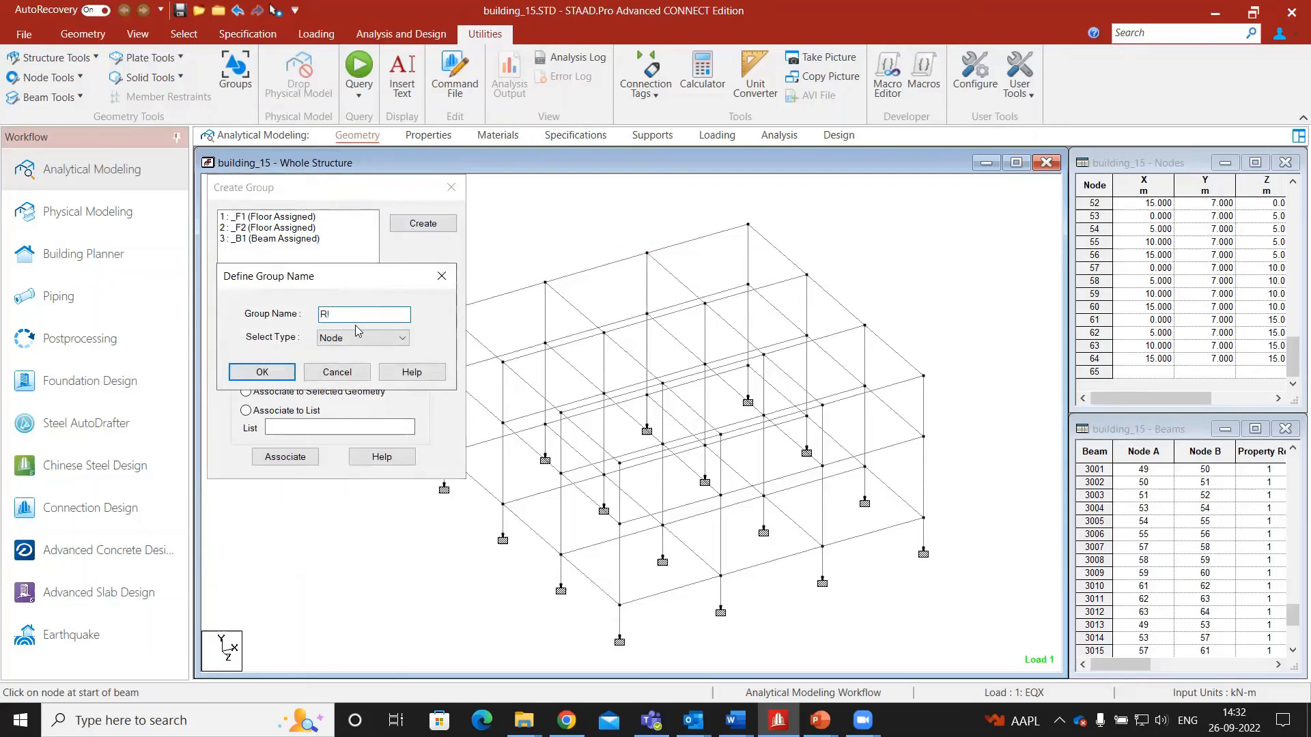
click(360, 339)
click(361, 387)
click(262, 372)
Associate the four perimeter beams of the middle rear roof bay (3002, 3005, 3016, 3019) with group R1, and clear the selection.
click(592, 273)
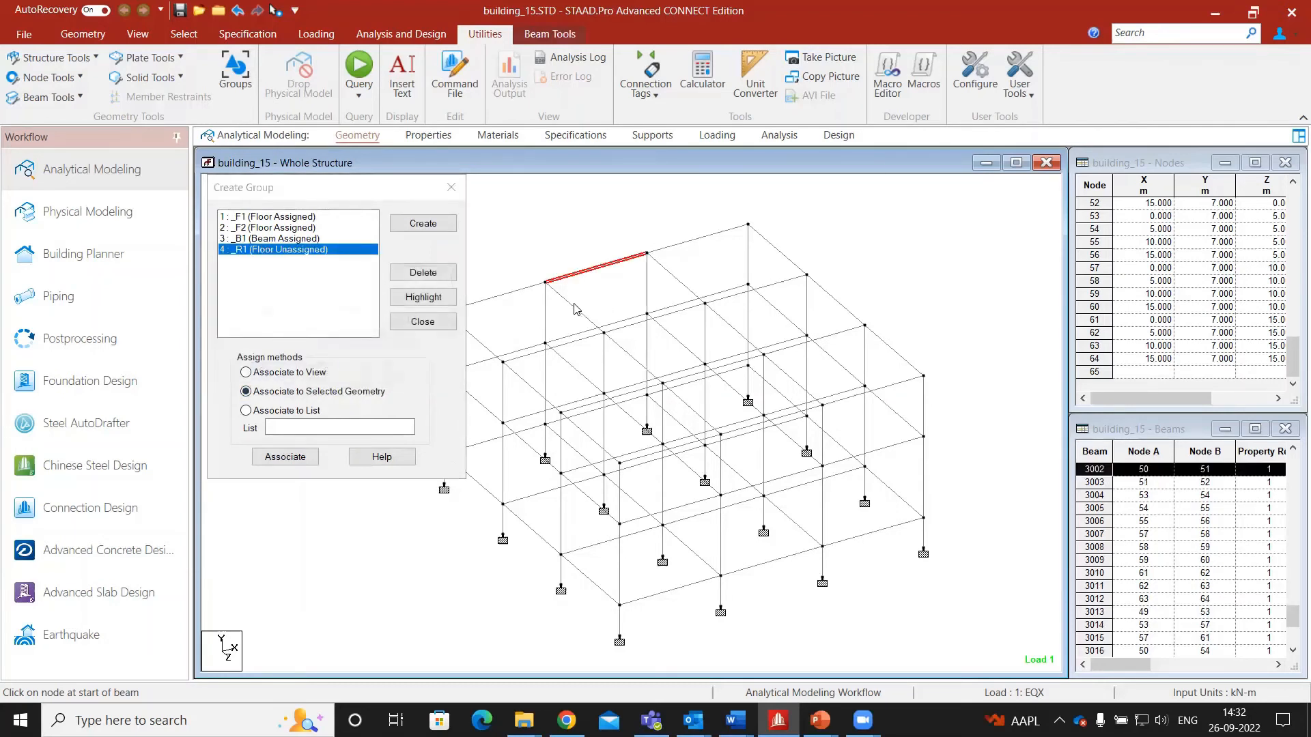
ctrl+click(580, 312)
ctrl+click(624, 327)
ctrl+click(676, 278)
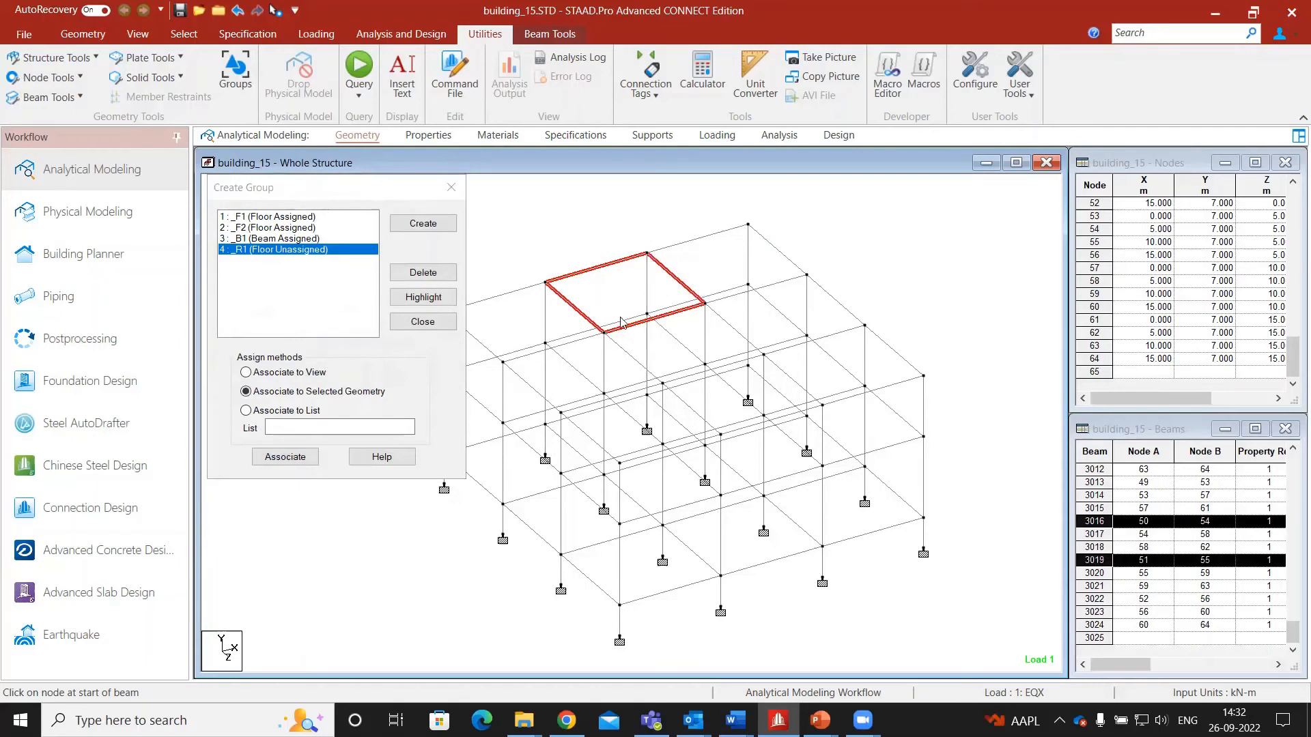
click(275, 463)
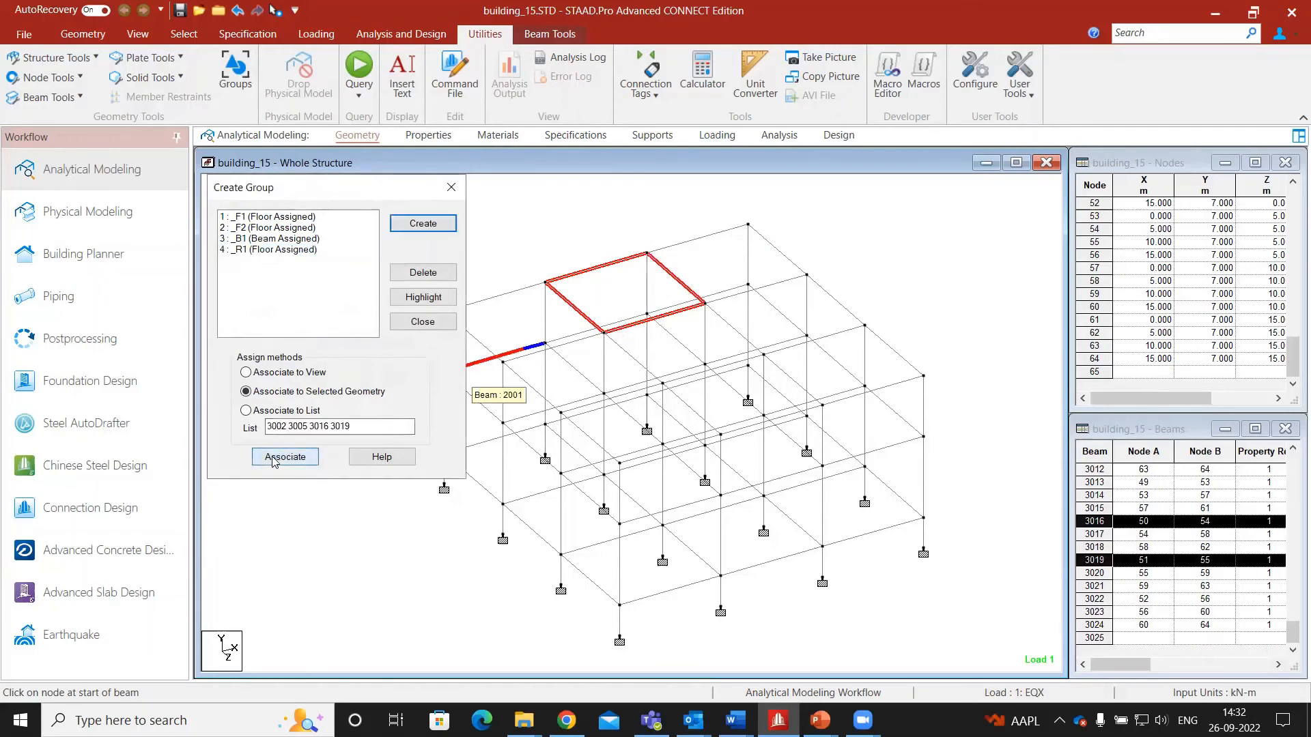
click(430, 332)
click(395, 219)
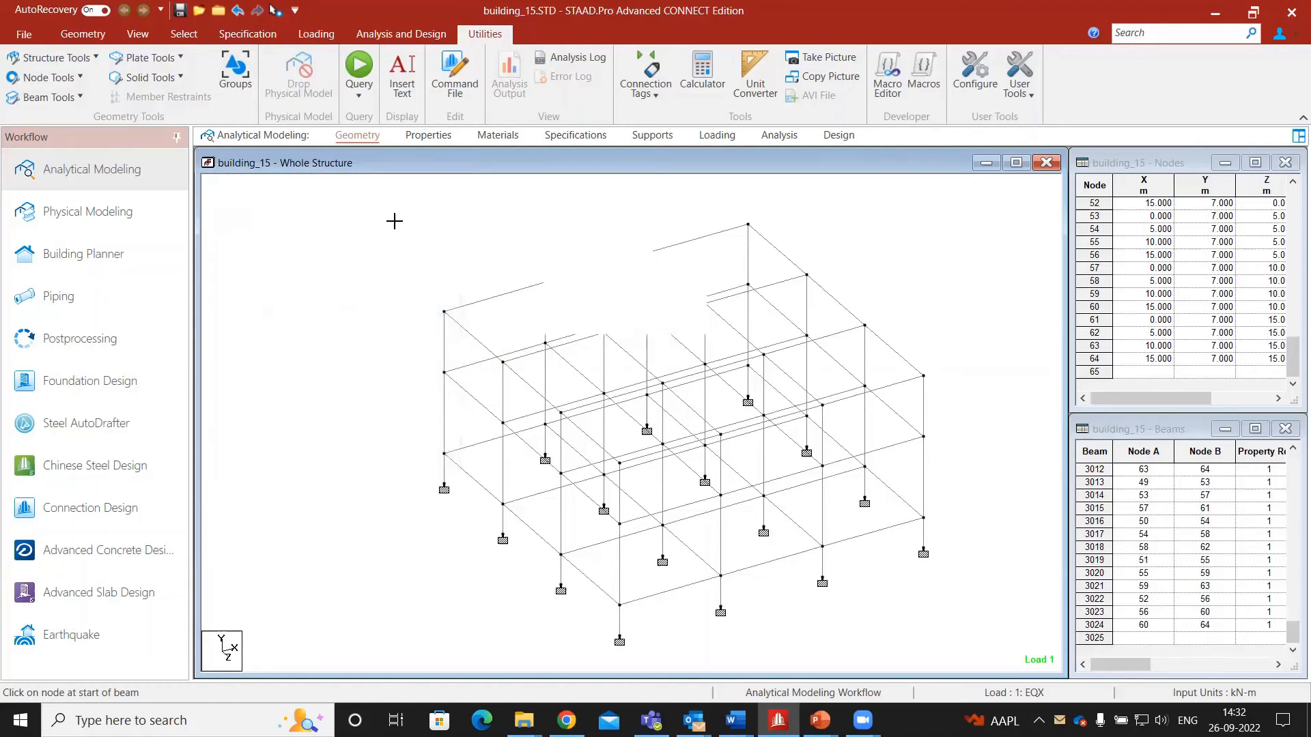
Reopen the group definitions and highlight the members of floor group R1 in the model.
click(235, 74)
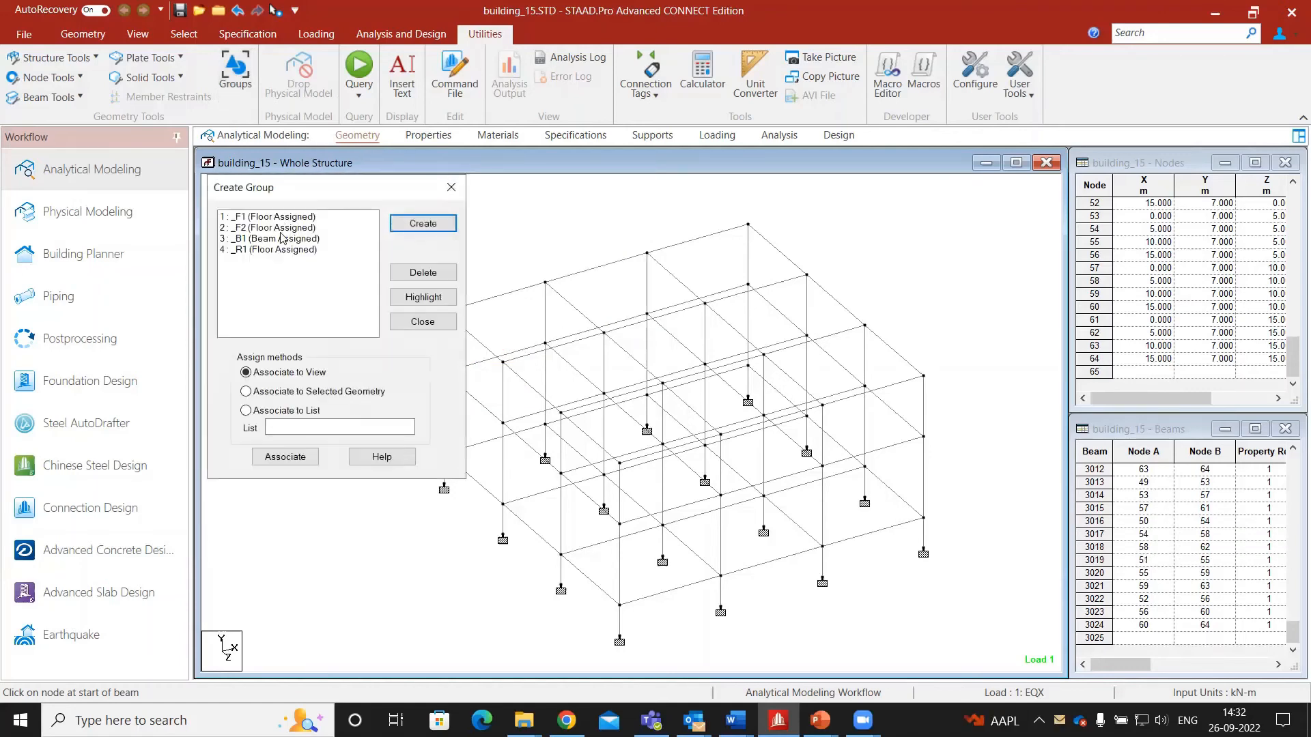
click(281, 249)
click(423, 297)
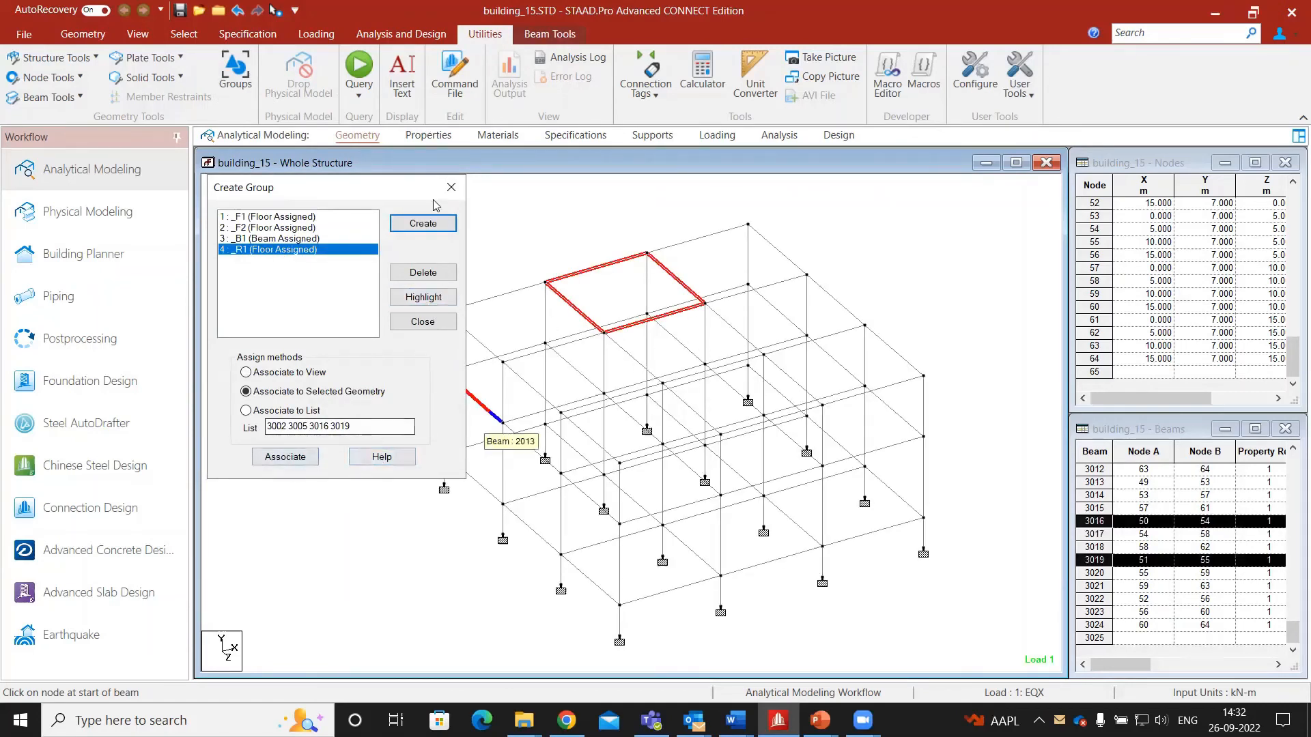
Save the modified structure and review the member incidences and group definition in its command file, leaving the file closed.
click(423, 322)
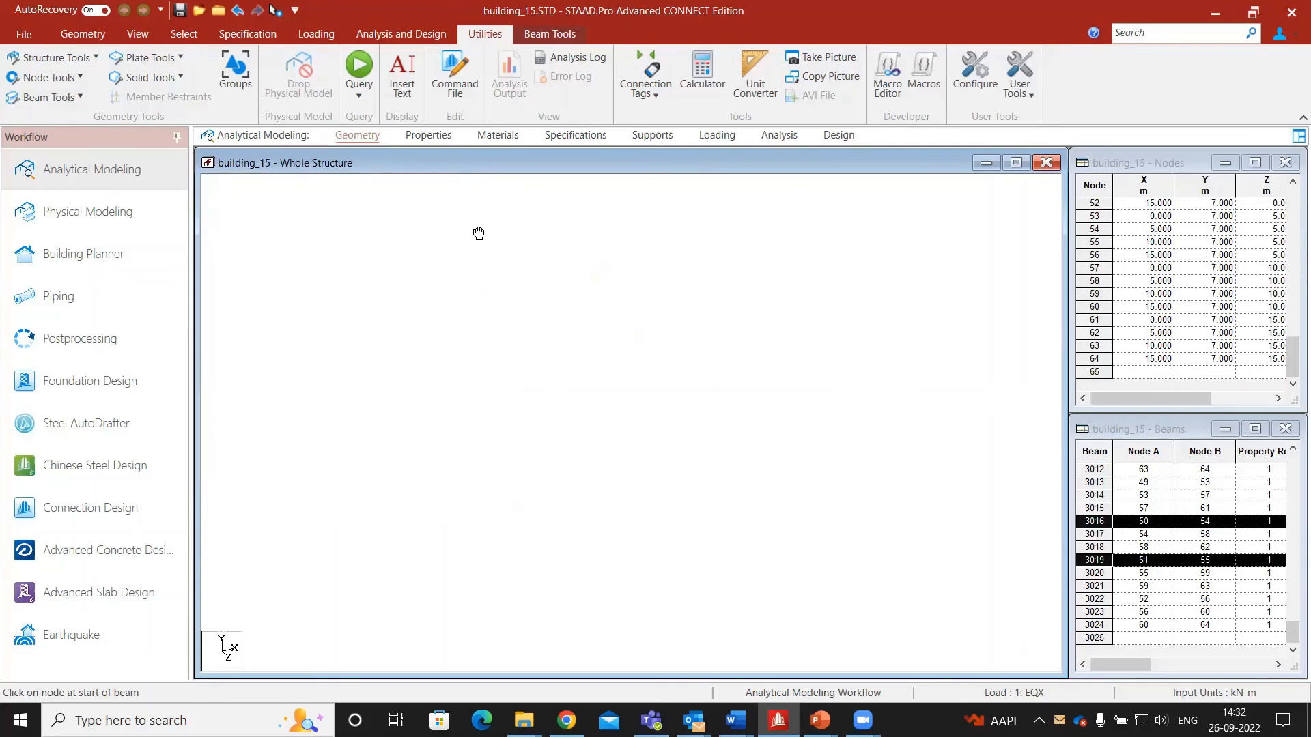
click(462, 77)
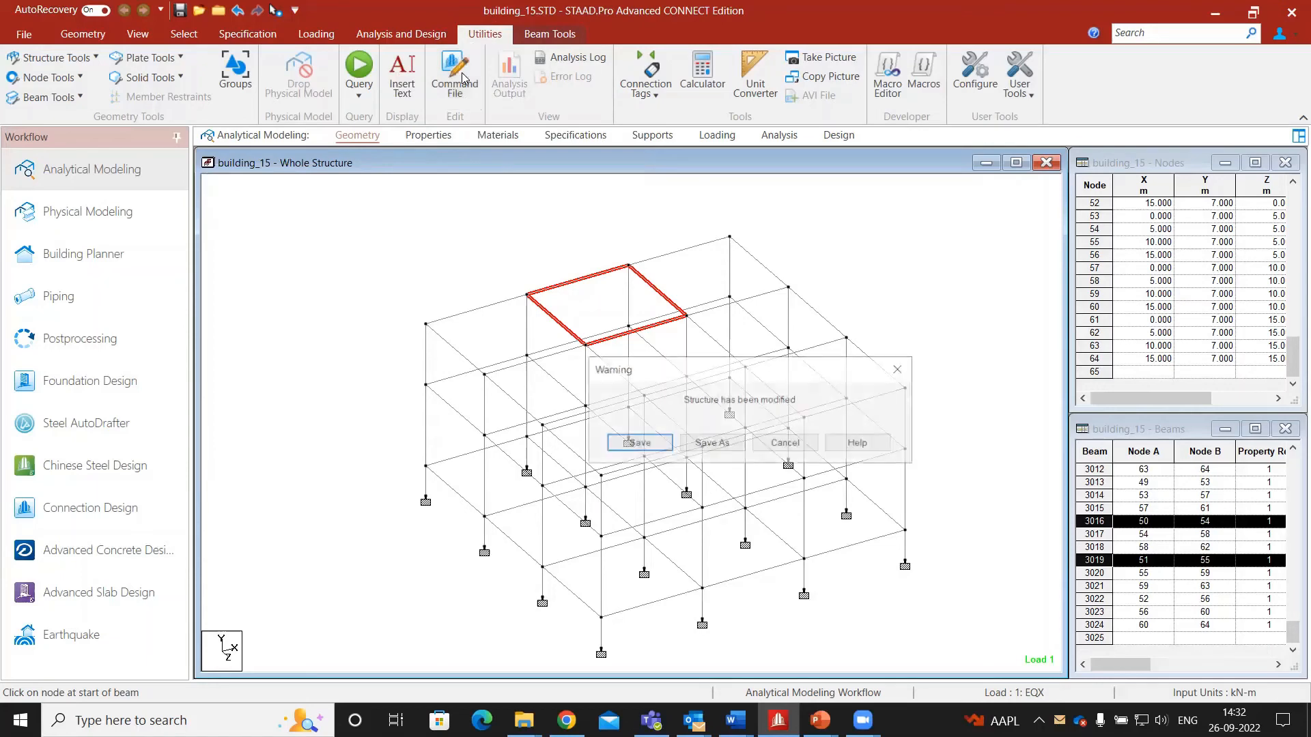
click(637, 451)
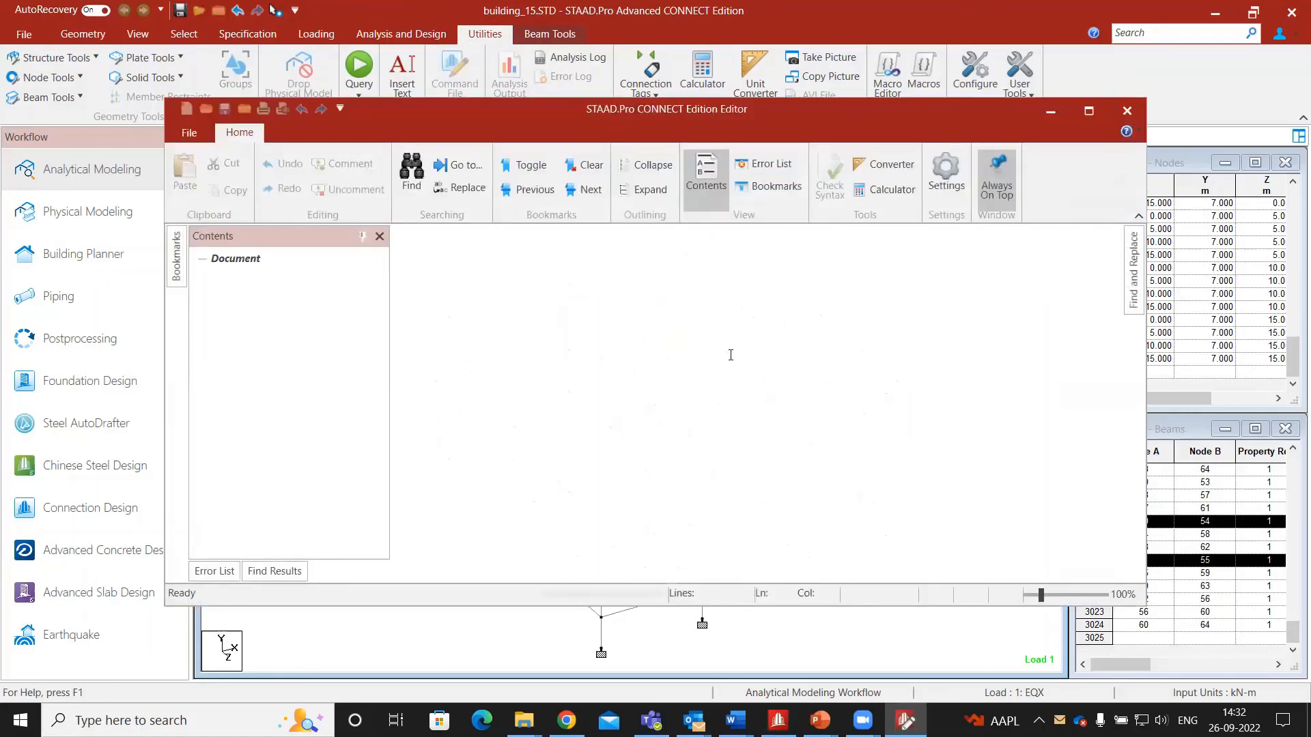
scroll(732, 360, down, 20)
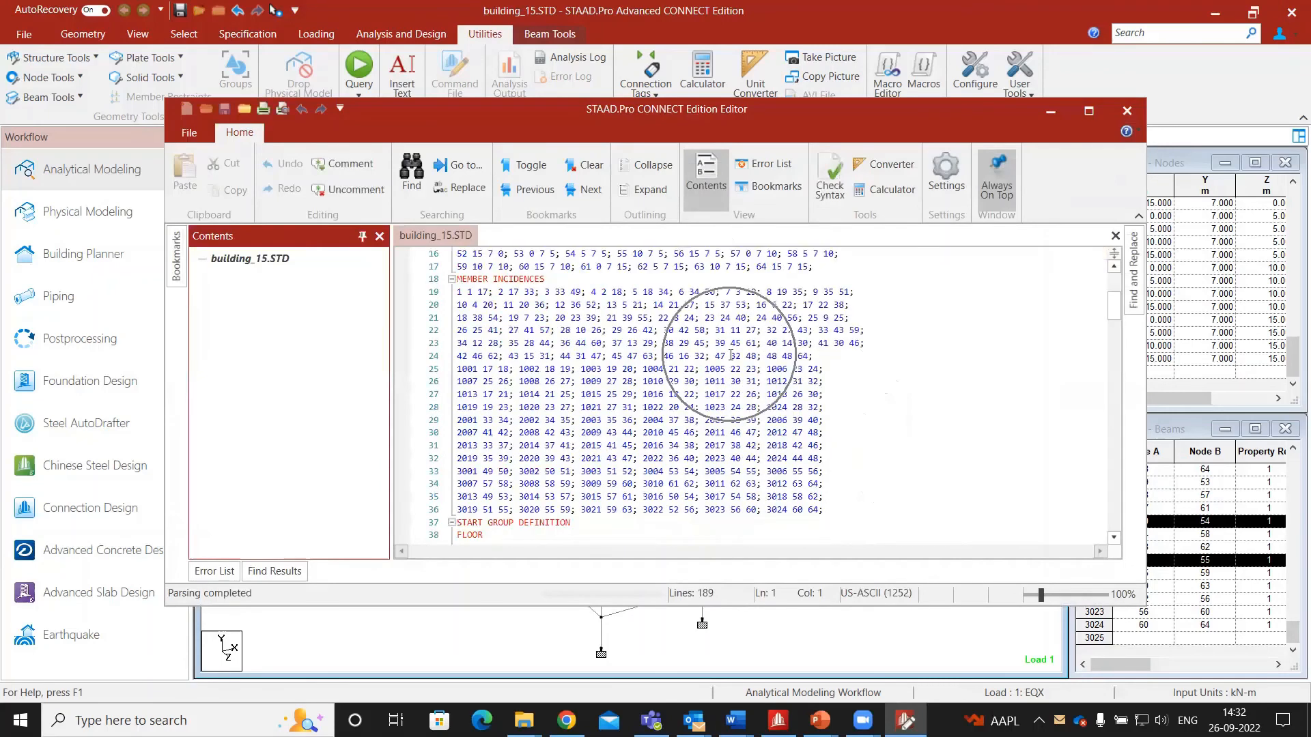
click(1127, 111)
Clear the selection of the four highlighted roof beams in the whole-structure view.
click(488, 37)
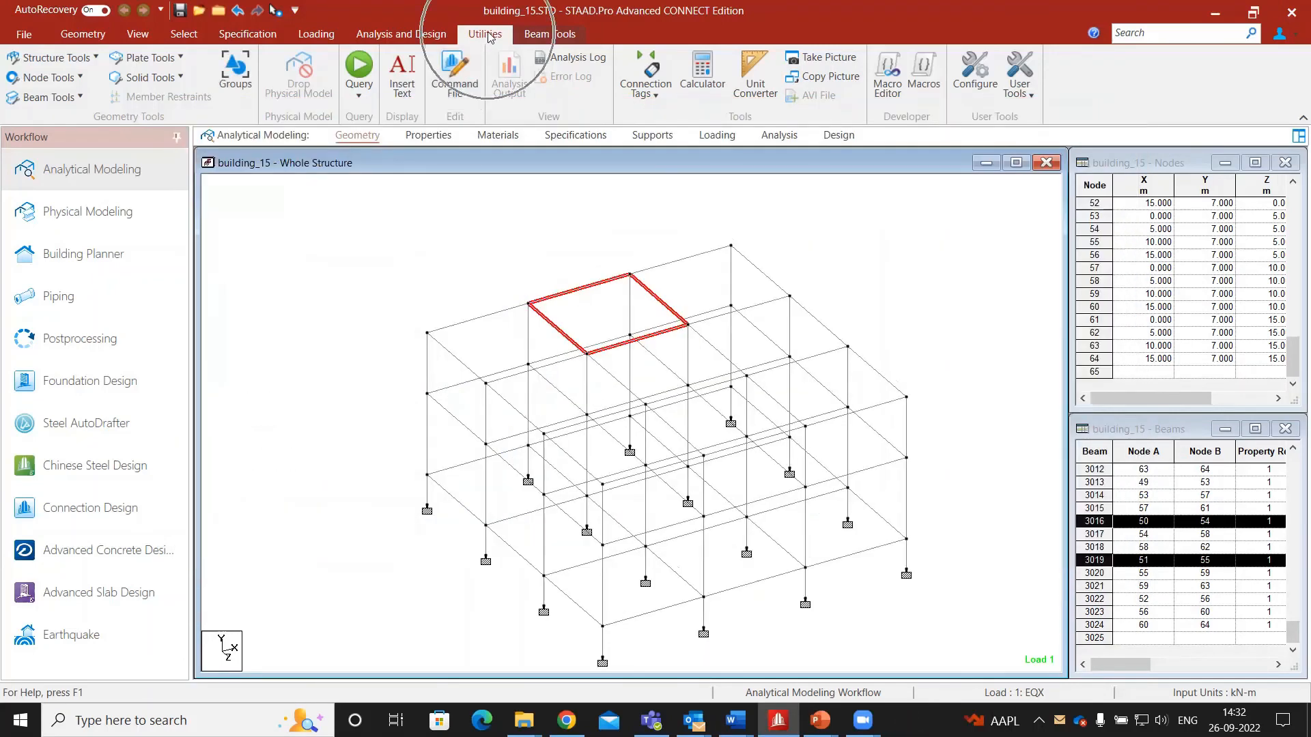
click(447, 264)
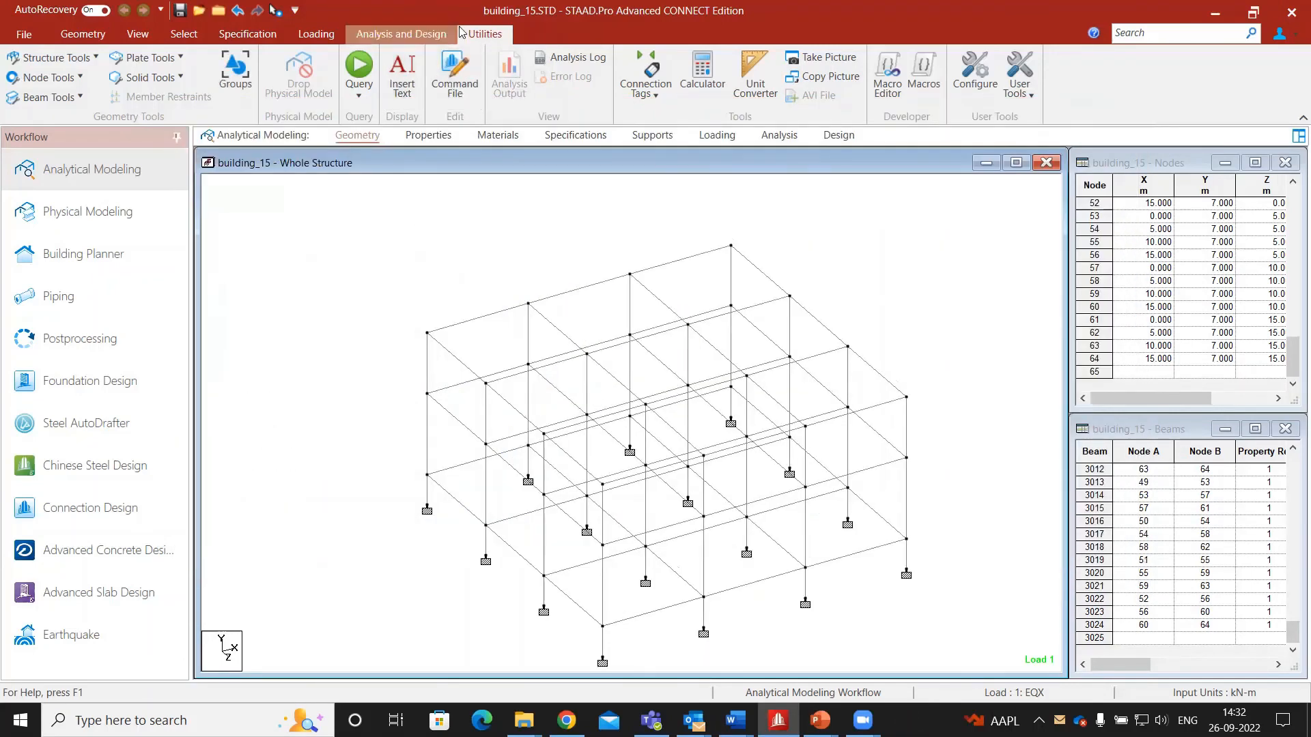
click(464, 93)
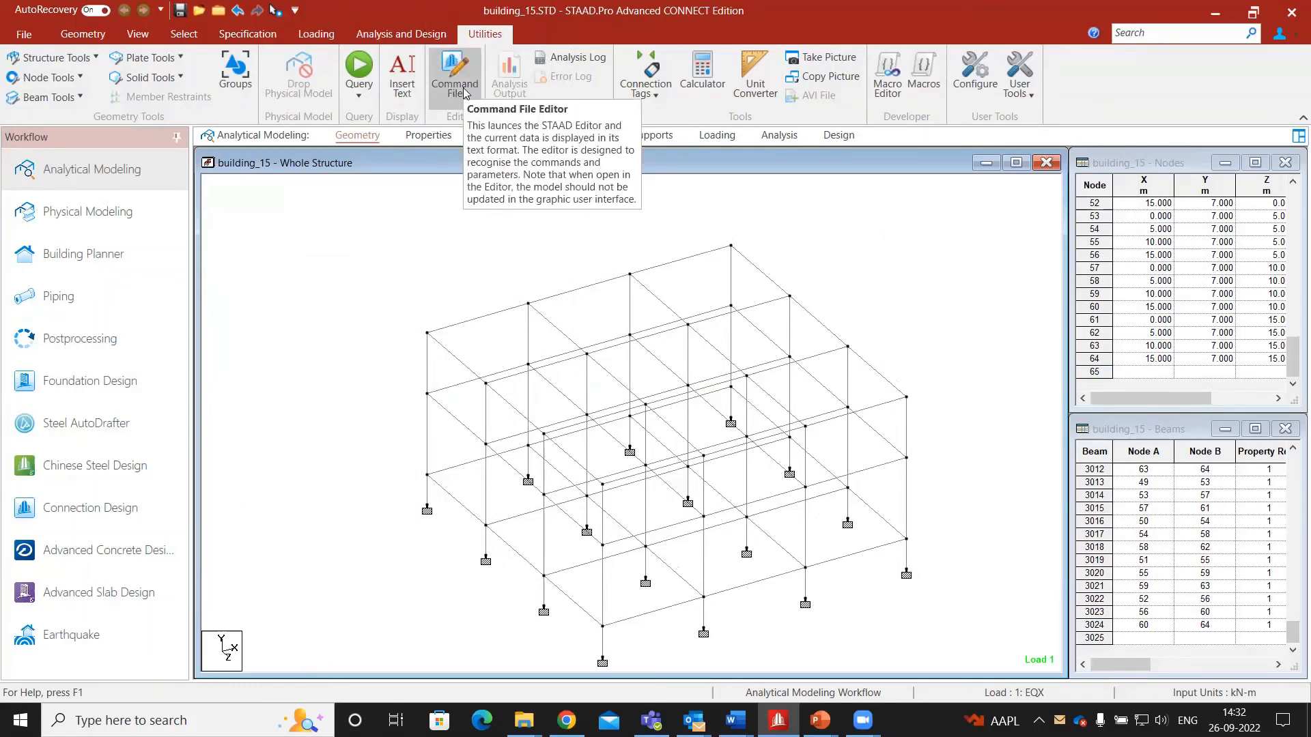
key(ctrl)
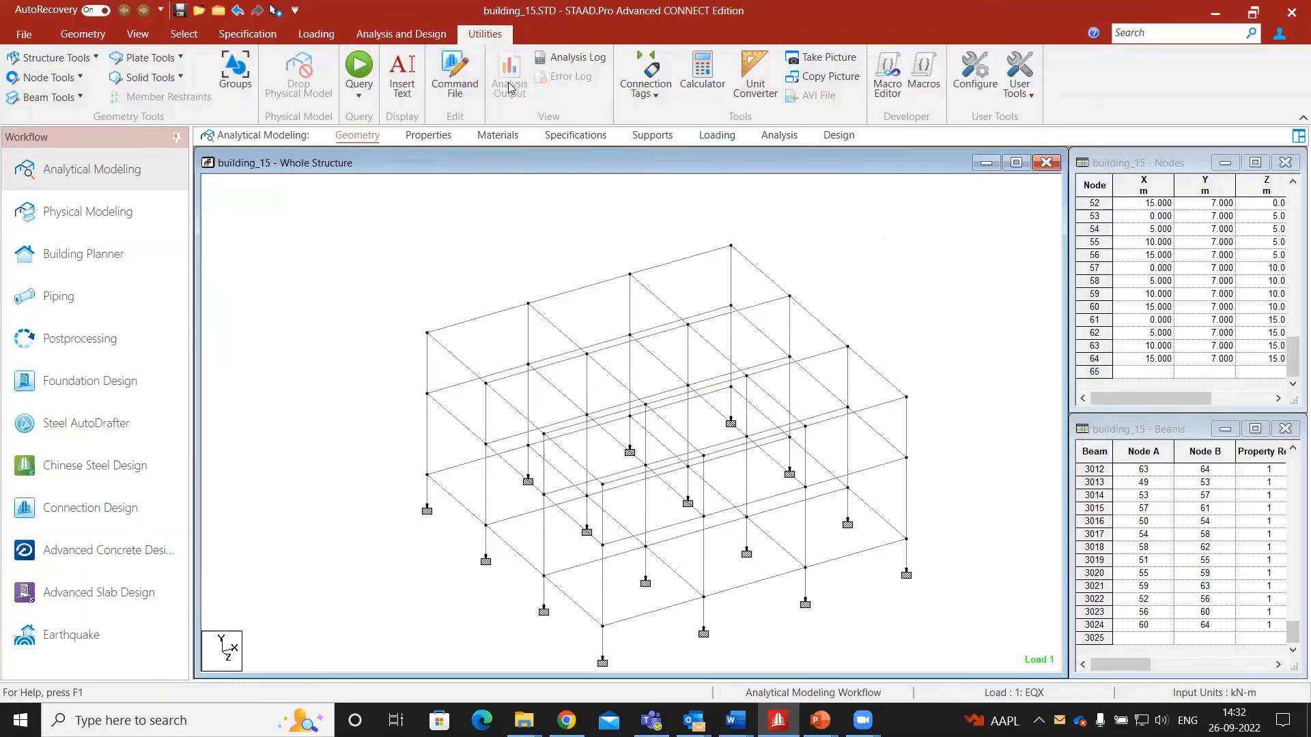